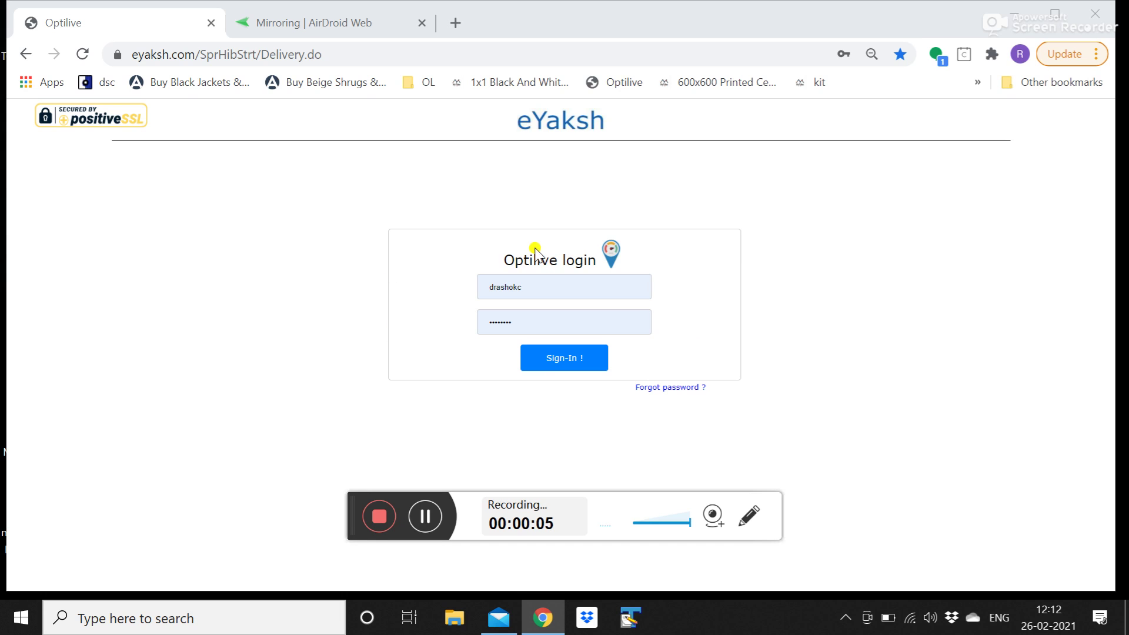
- Glance at the AirDroid tab, then sign in to the eYaksh portal from the Optilive login page
{"action": "left_click", "coordinate": [297, 23]}
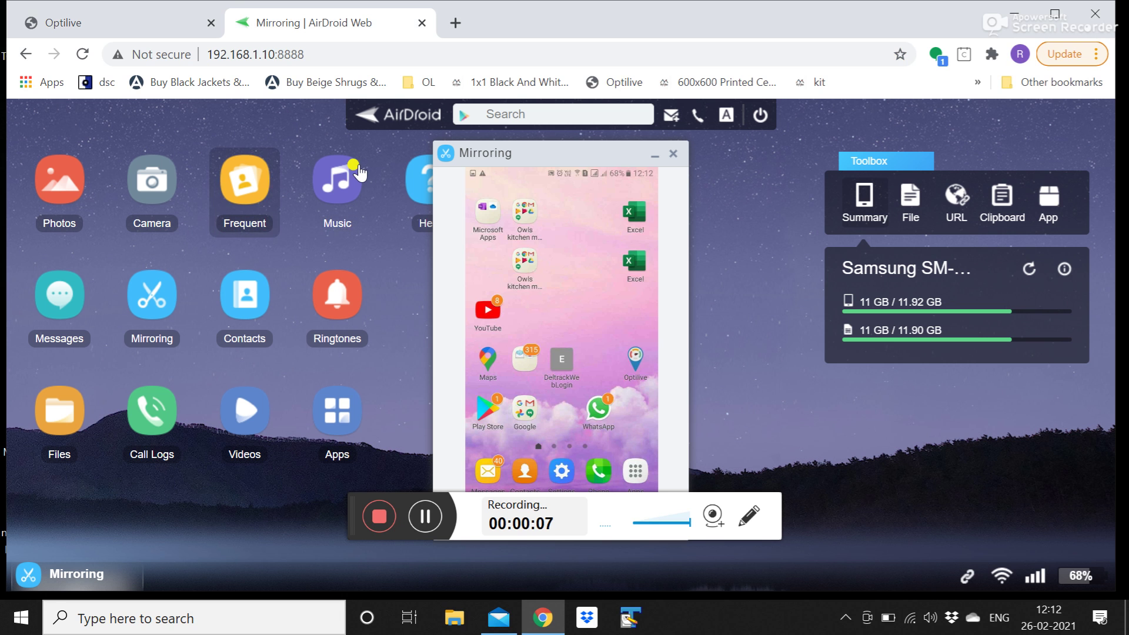
{"action": "left_click", "coordinate": [111, 18]}
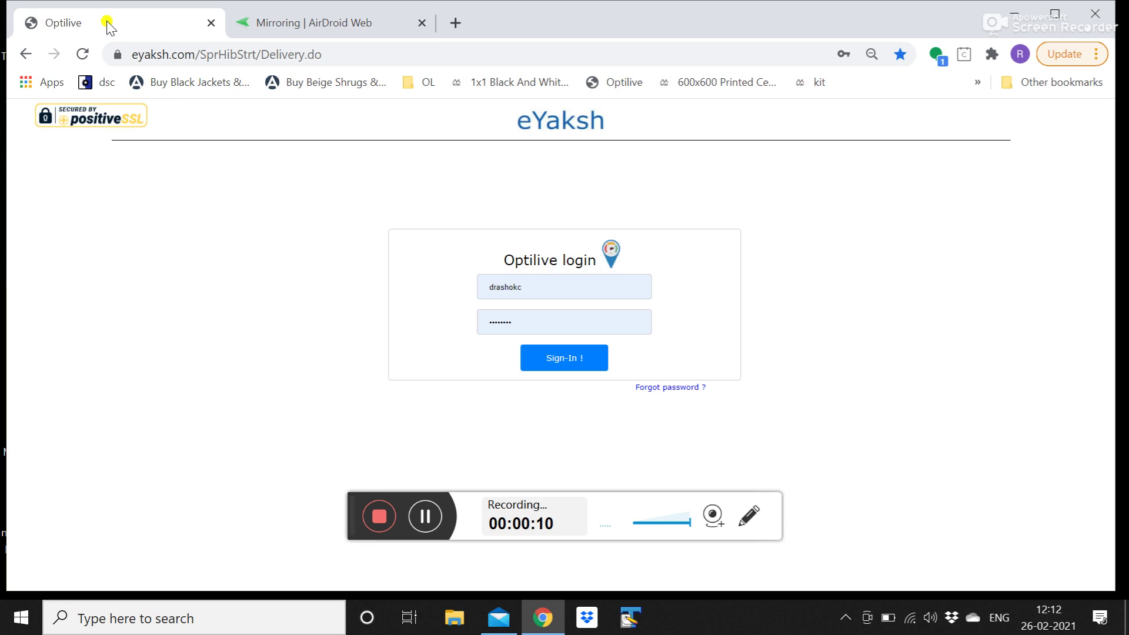
{"action": "left_click", "coordinate": [567, 360]}
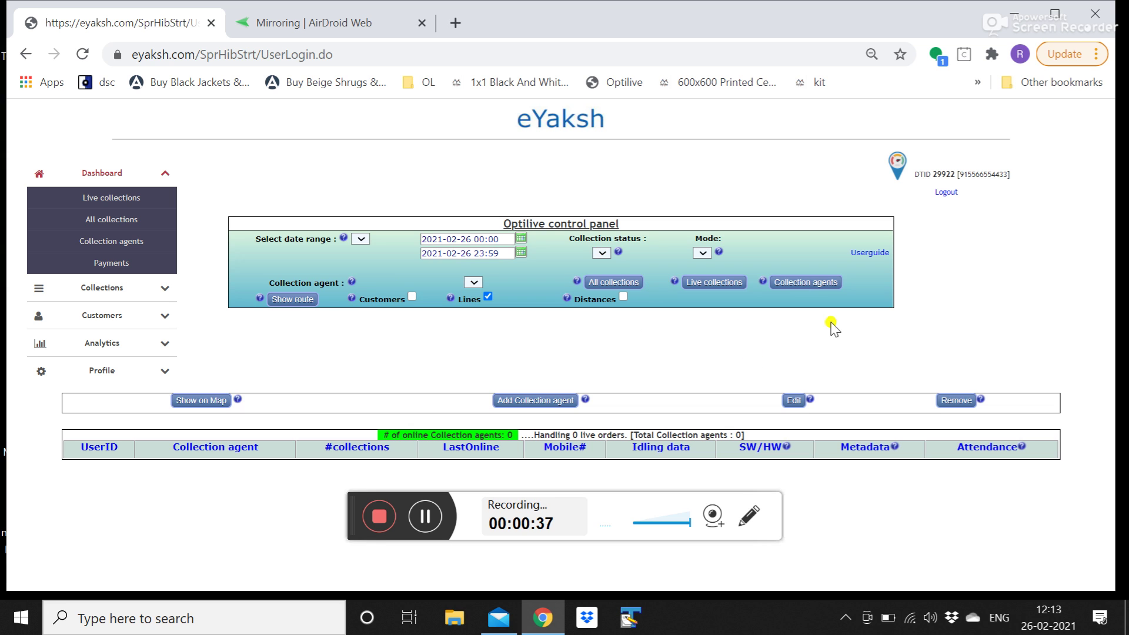
- Log out and sign back in, then list the collection agents (2 agents, none online)
{"action": "left_click", "coordinate": [948, 194]}
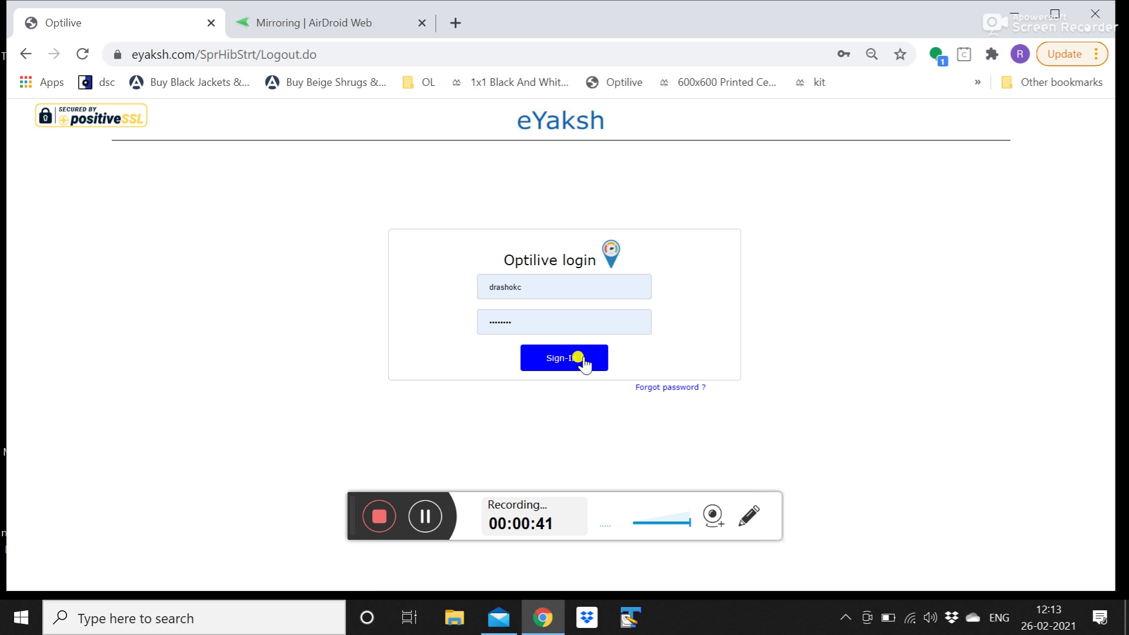
{"action": "left_click", "coordinate": [577, 357]}
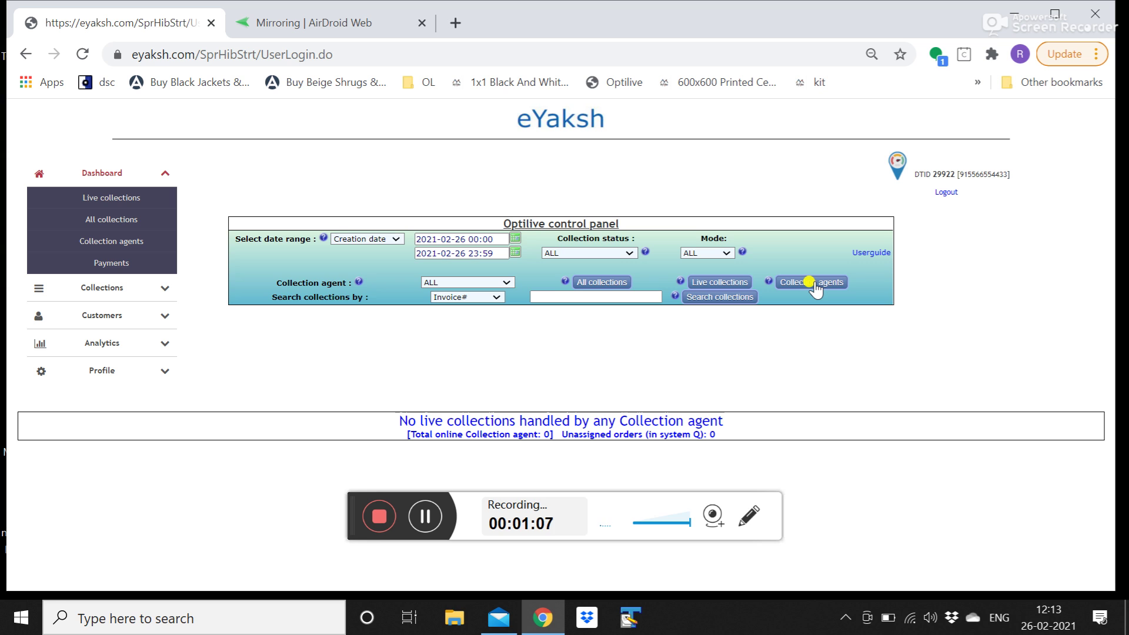
{"action": "left_click", "coordinate": [814, 286]}
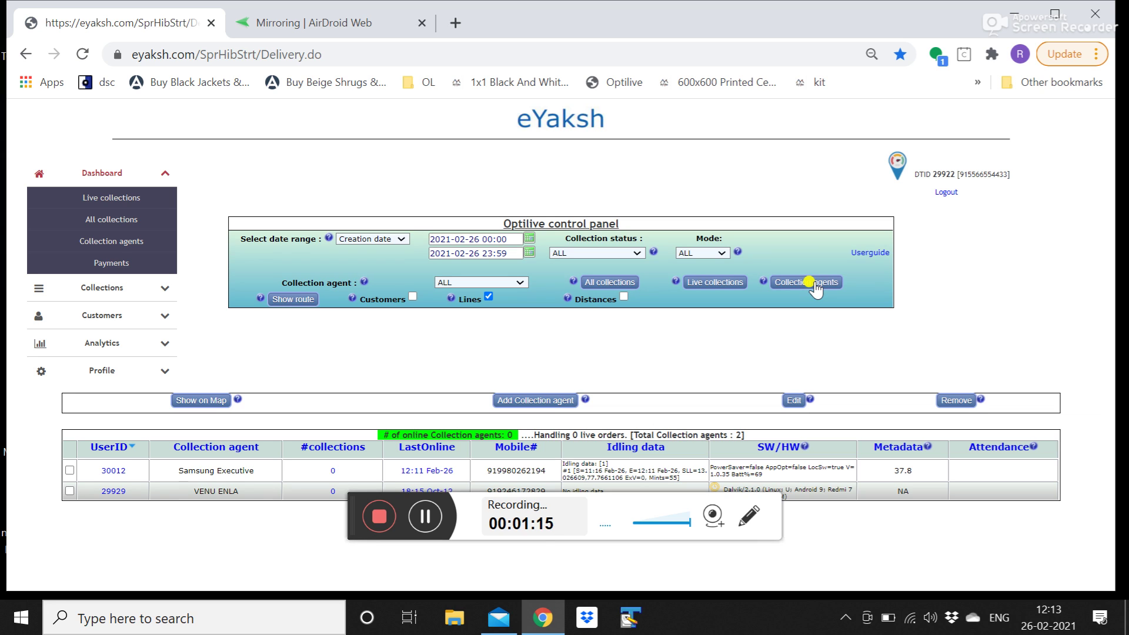
{"action": "left_click", "coordinate": [536, 402]}
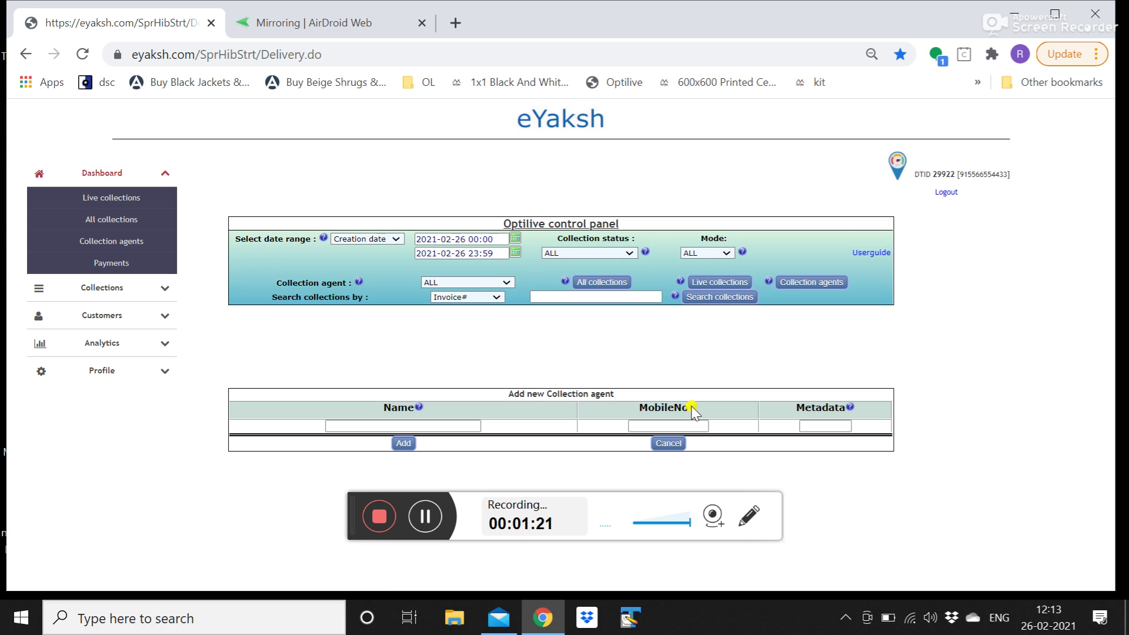
{"action": "left_click", "coordinate": [353, 426]}
{"action": "left_click", "coordinate": [634, 426]}
{"action": "left_click", "coordinate": [813, 283]}
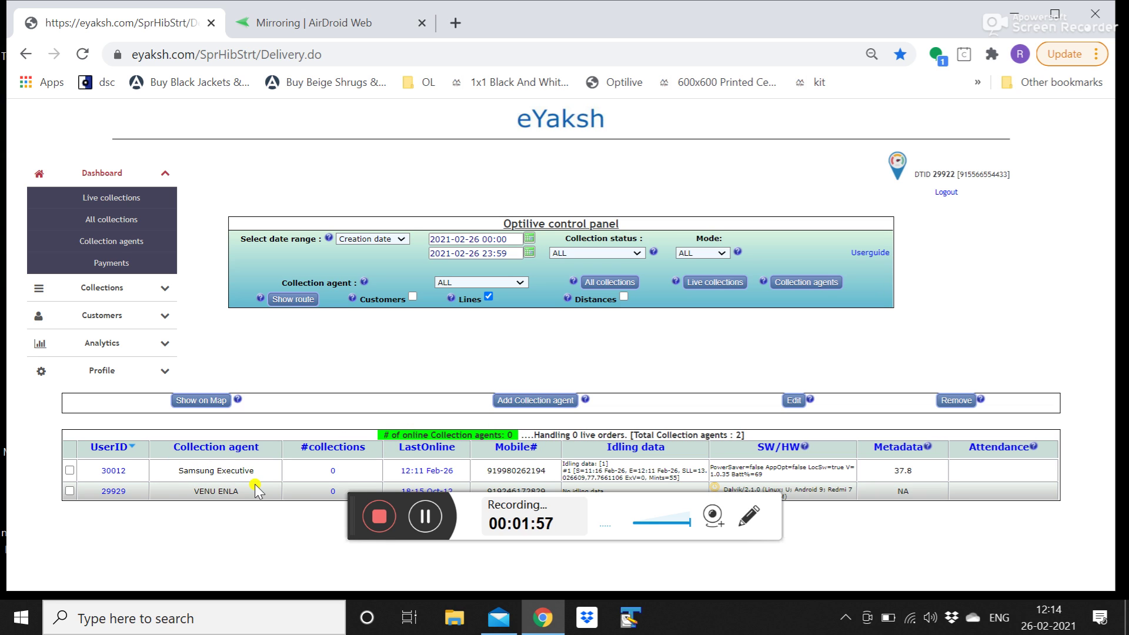
- Start the Optilive app on the phone mirrored in AirDroid Web
{"action": "left_click", "coordinate": [326, 29]}
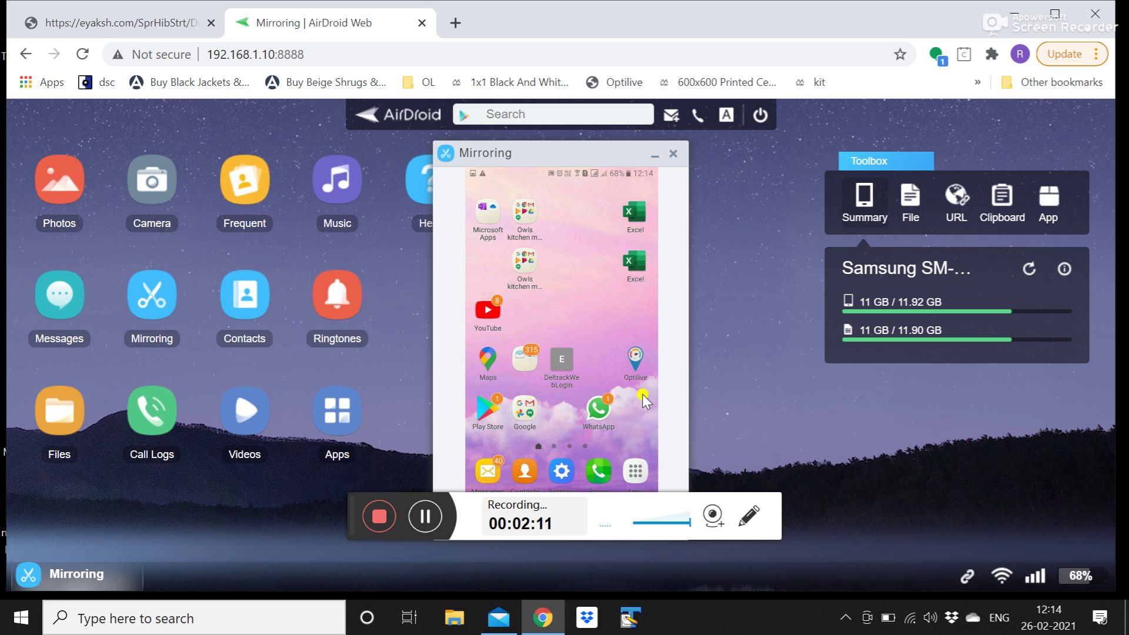
{"action": "left_click", "coordinate": [644, 397]}
- Reload the eYaksh Collection agents table, now showing 1 agent online
{"action": "left_click", "coordinate": [137, 23]}
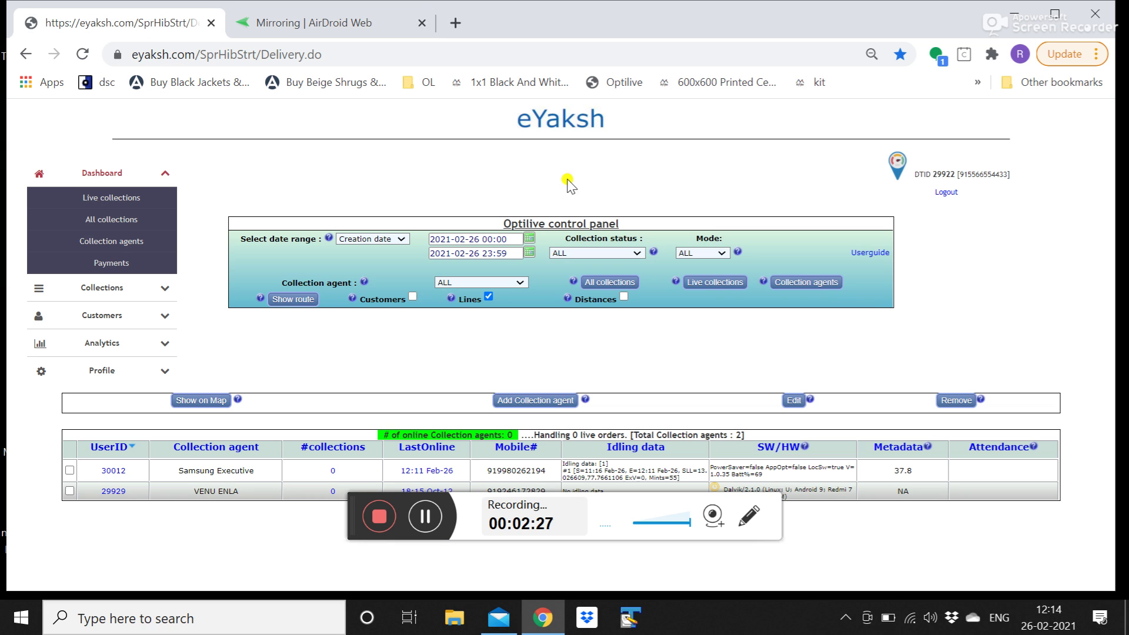
{"action": "left_click", "coordinate": [835, 282]}
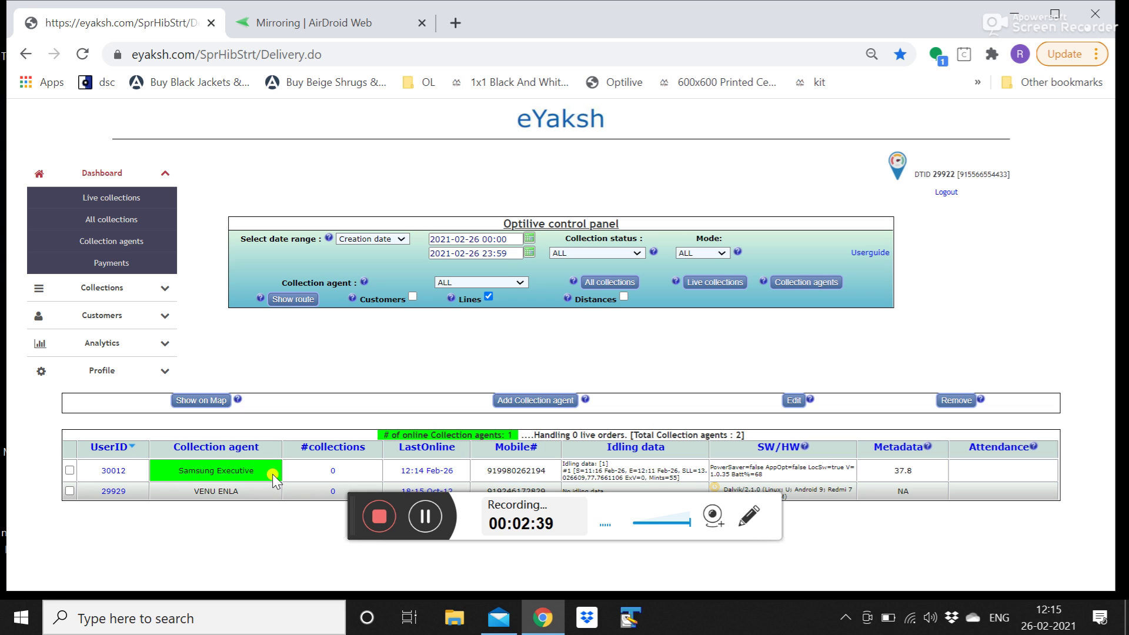
{"action": "left_click", "coordinate": [340, 21]}
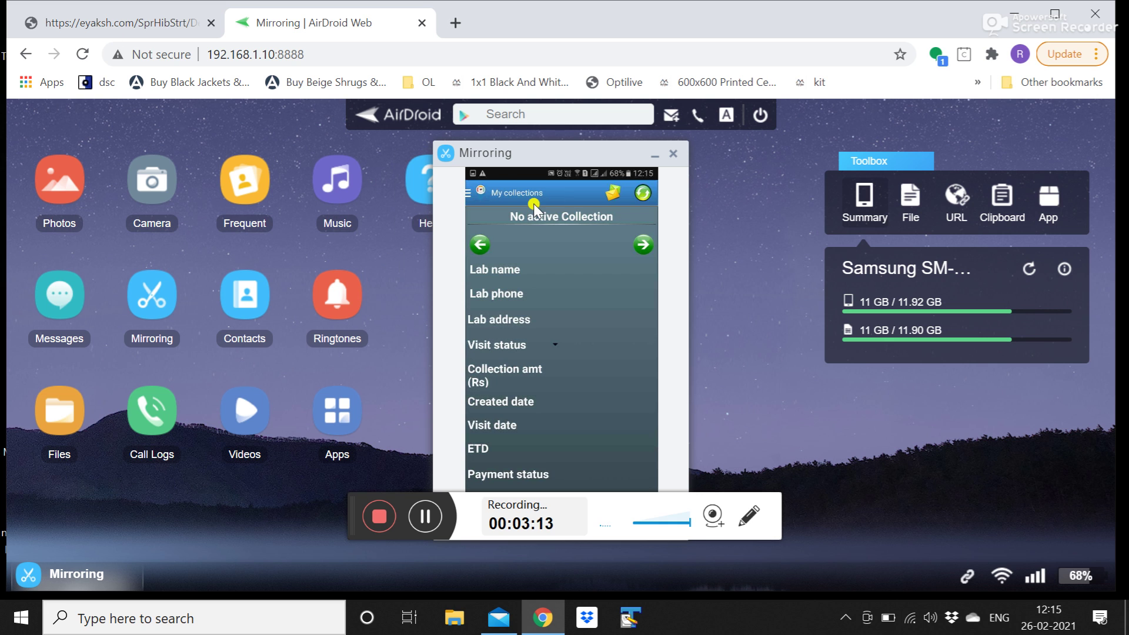
{"action": "left_click", "coordinate": [150, 33]}
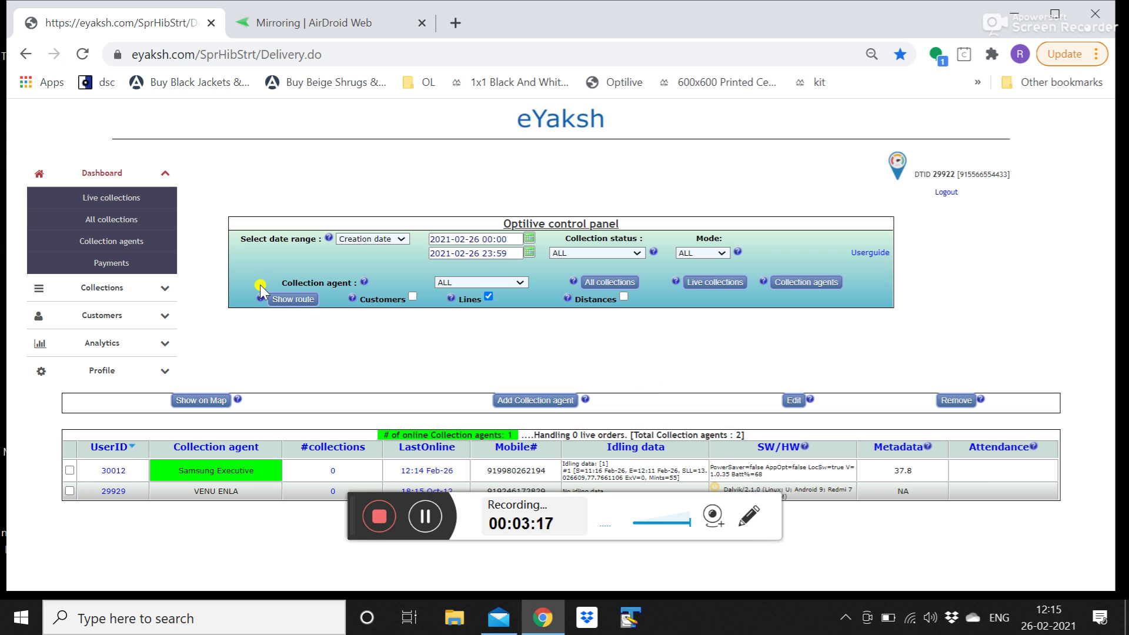
- Go to Collections > Bulk Upload in the left menu
{"action": "left_click", "coordinate": [121, 290]}
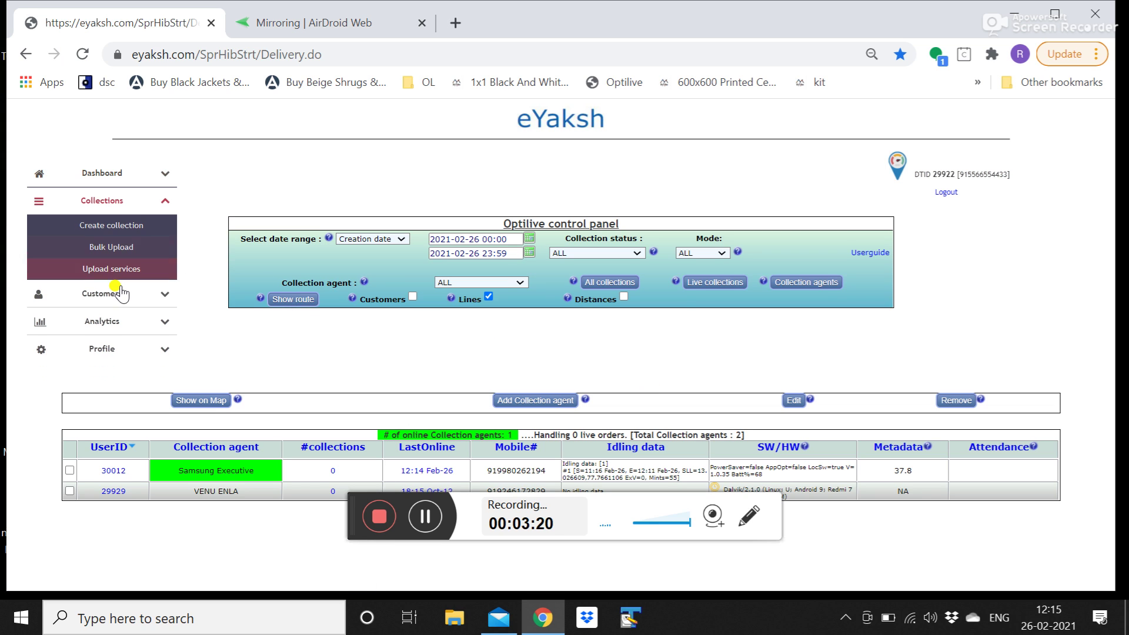
{"action": "left_click", "coordinate": [124, 248]}
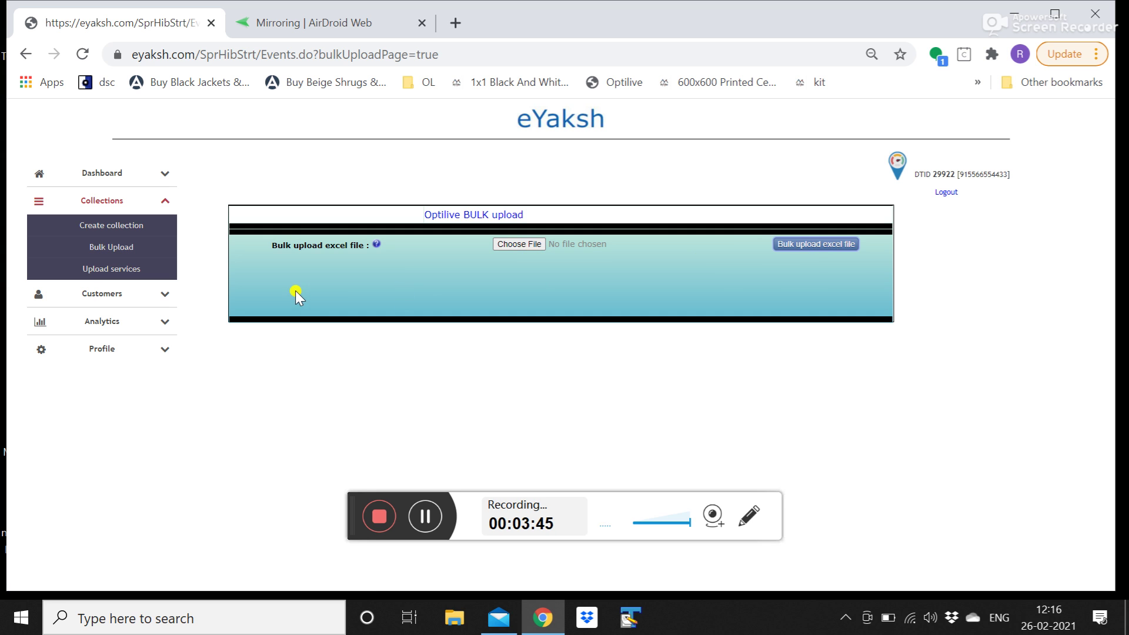
- Start a new collection and fill the lab phone from the saved suggestion
{"action": "left_click", "coordinate": [141, 226]}
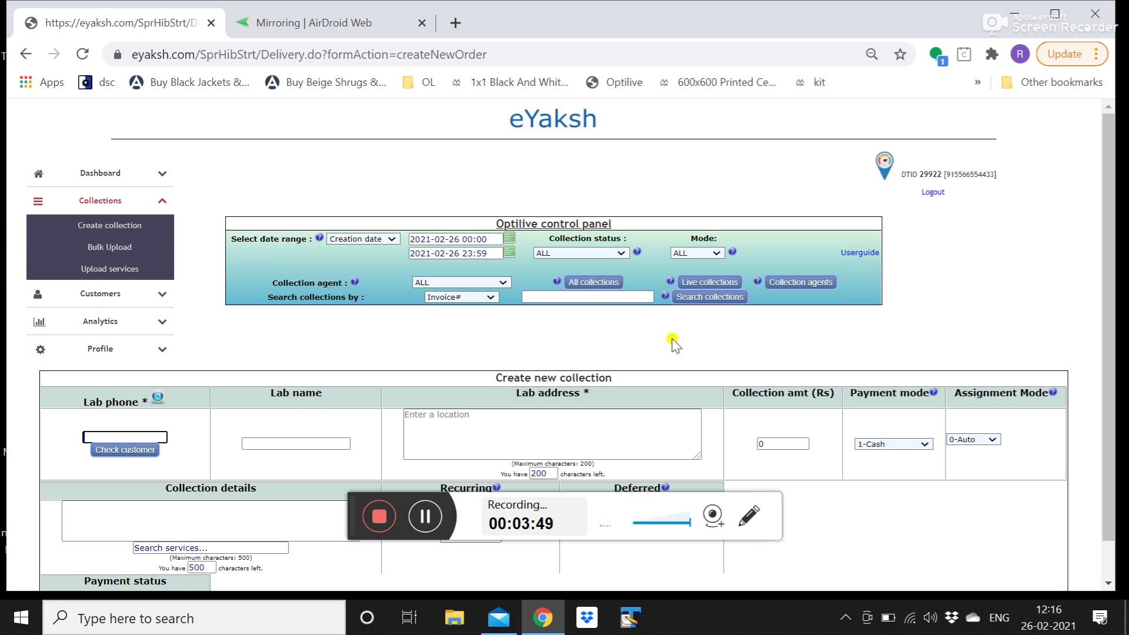
{"action": "scroll", "coordinate": [1122, 244], "scroll_direction": "down", "scroll_amount": 2}
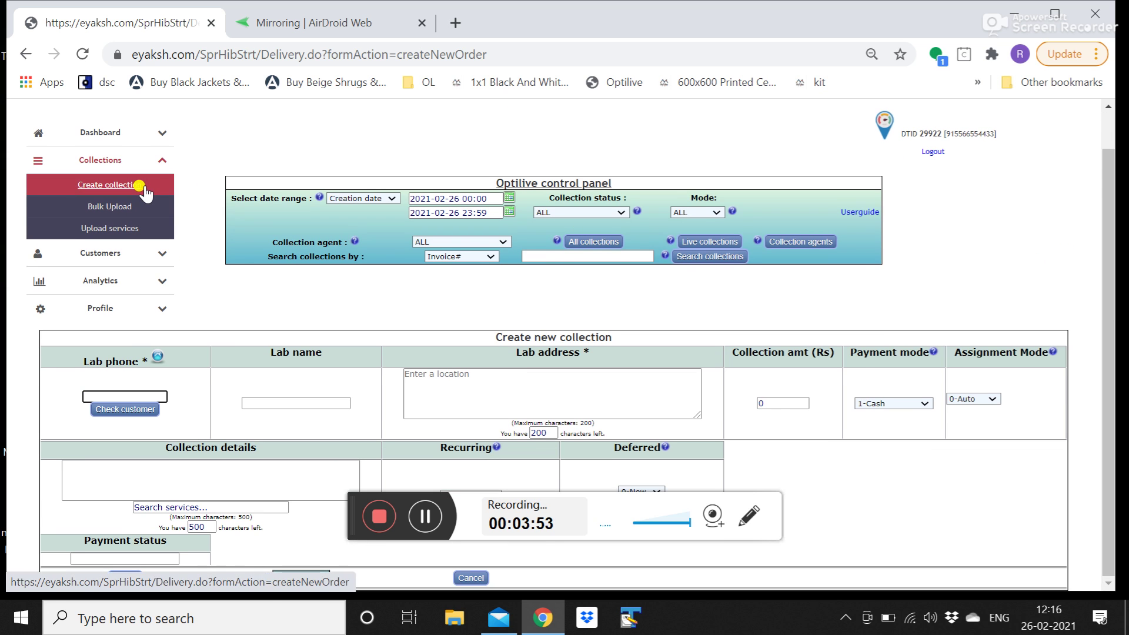
{"action": "left_click", "coordinate": [119, 396]}
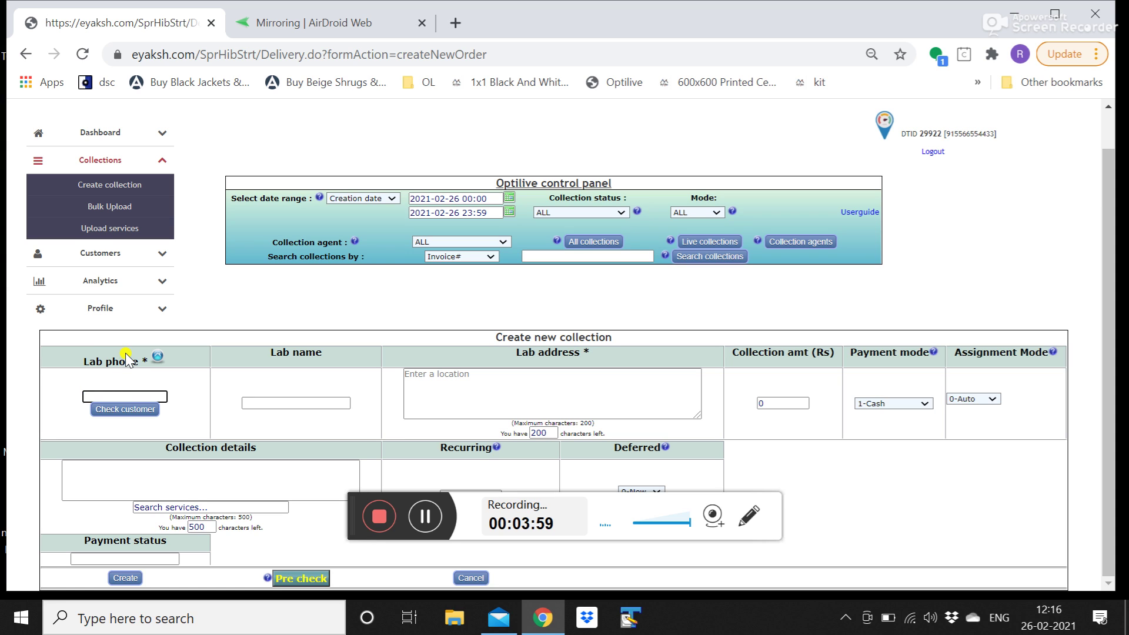
{"action": "left_click", "coordinate": [118, 395]}
{"action": "left_click", "coordinate": [129, 429]}
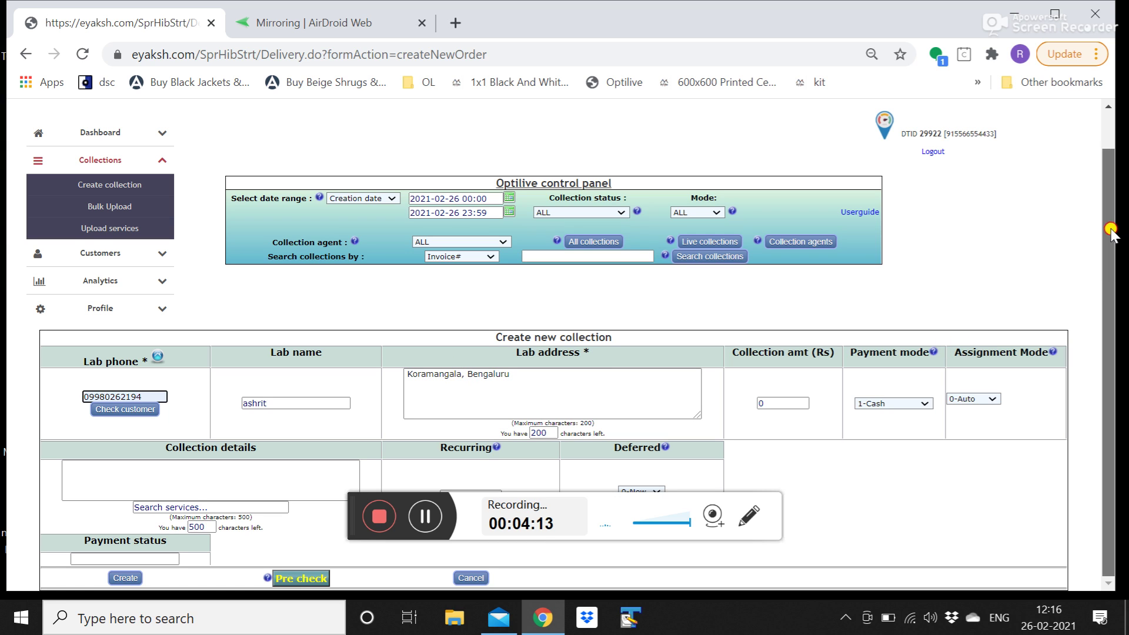
- Set the collection amount to 100 Rs and keep payment mode 1-Cash
{"action": "left_click", "coordinate": [769, 403]}
{"action": "type", "text": "100"}
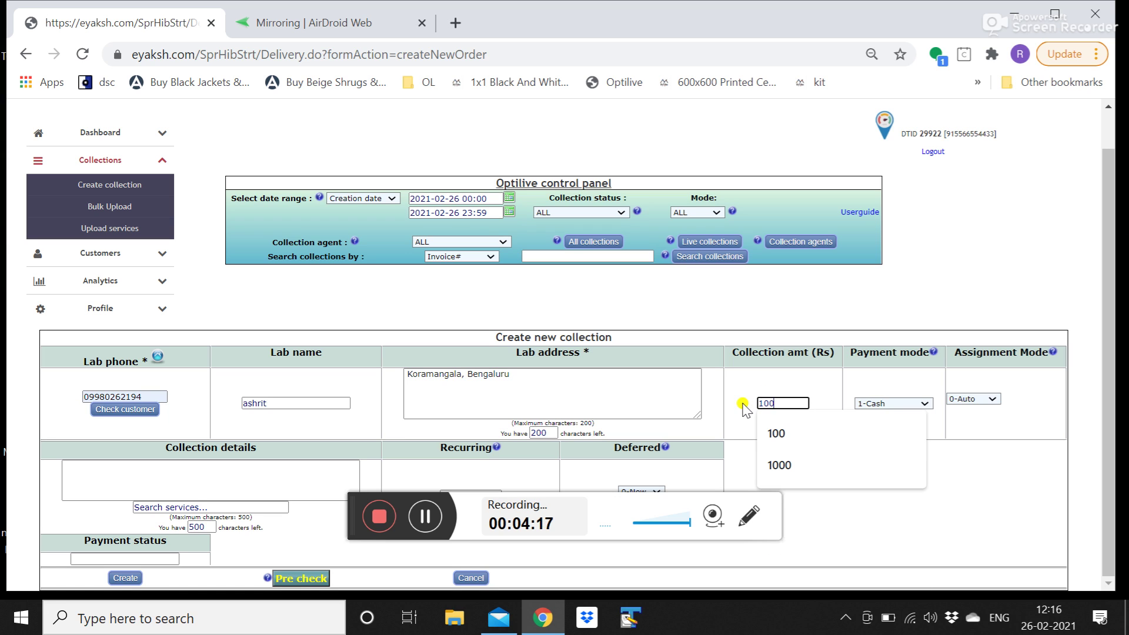
{"action": "left_click", "coordinate": [765, 430]}
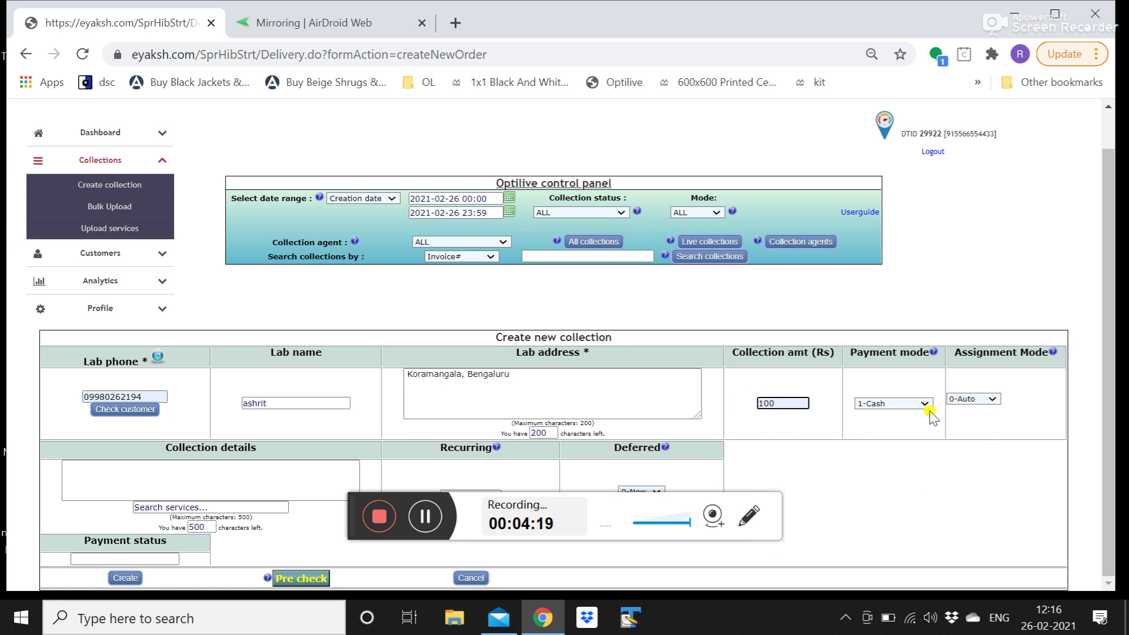
{"action": "left_click", "coordinate": [927, 406]}
{"action": "left_click", "coordinate": [928, 406]}
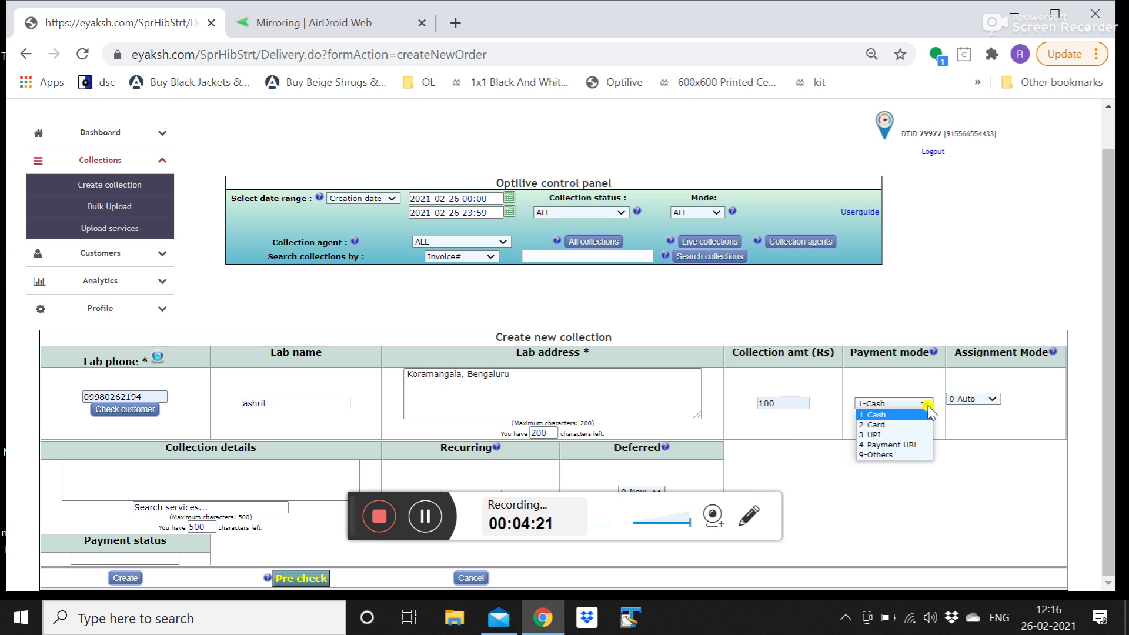
{"action": "left_click", "coordinate": [928, 406]}
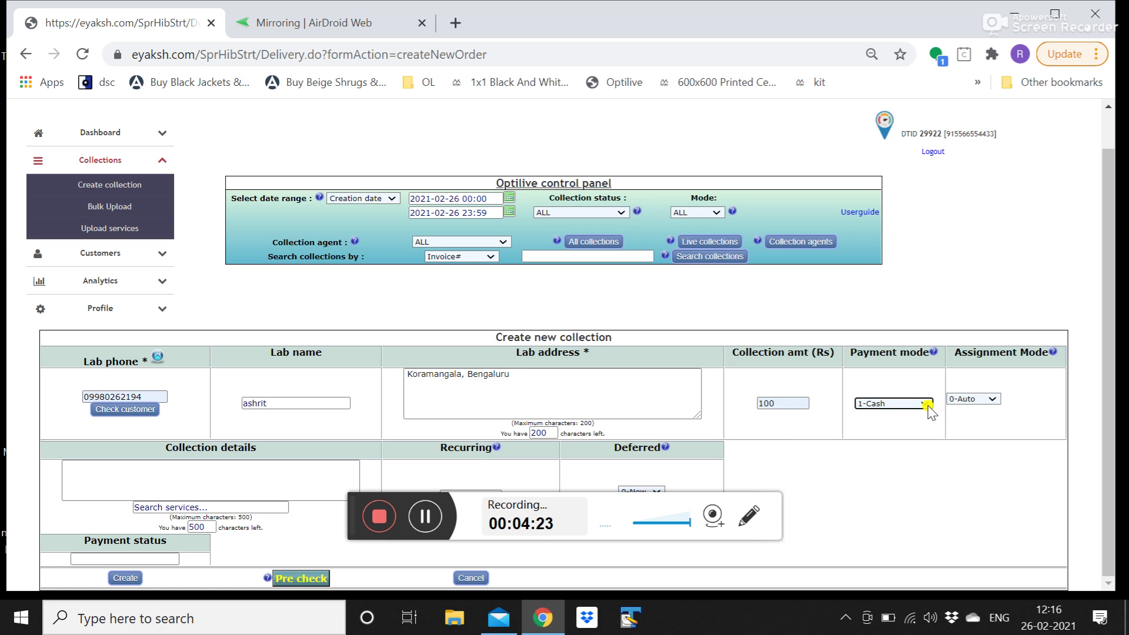
{"action": "left_click", "coordinate": [927, 406]}
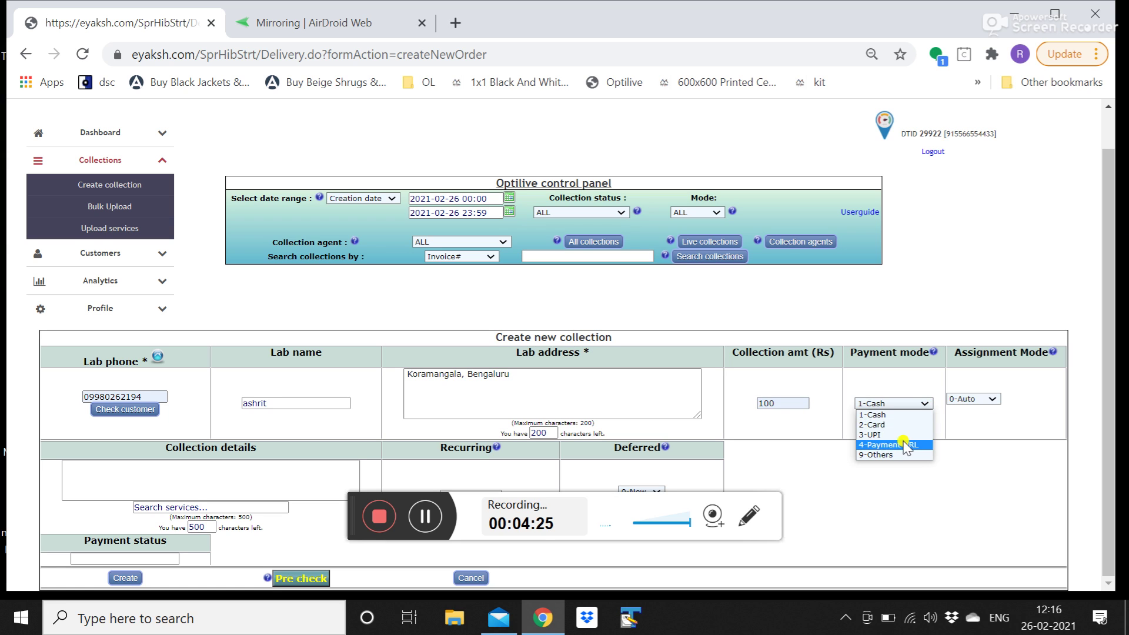
{"action": "left_click", "coordinate": [928, 407]}
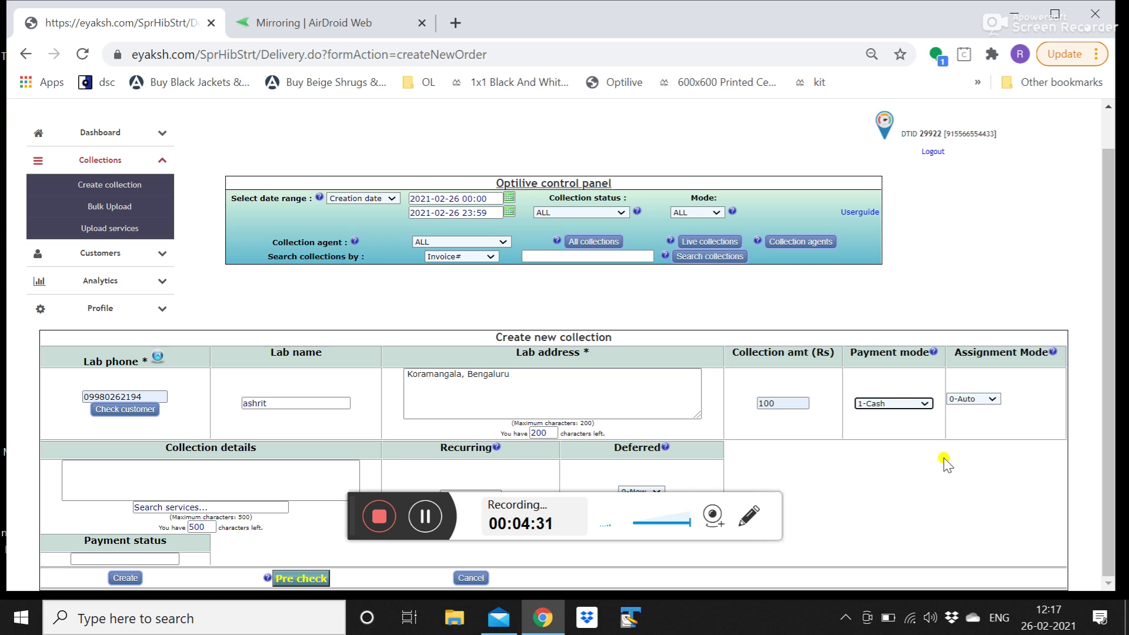
- Set assignment mode to 1-Manual with agent Samsung Executive
{"action": "left_click", "coordinate": [994, 400]}
{"action": "left_click", "coordinate": [979, 420]}
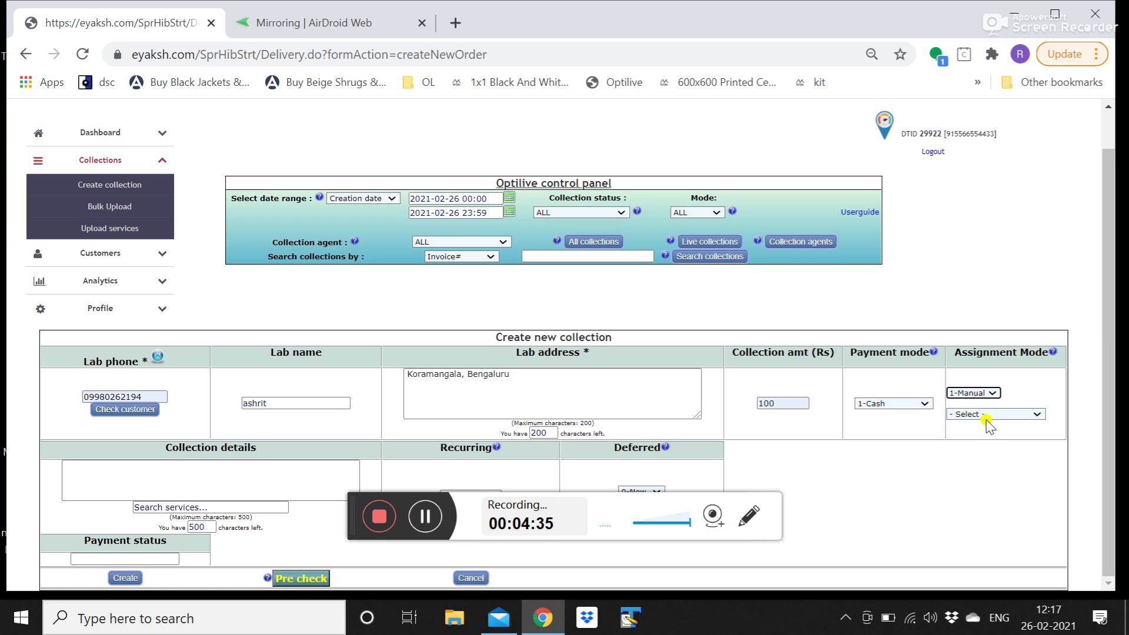
{"action": "left_click", "coordinate": [1039, 419]}
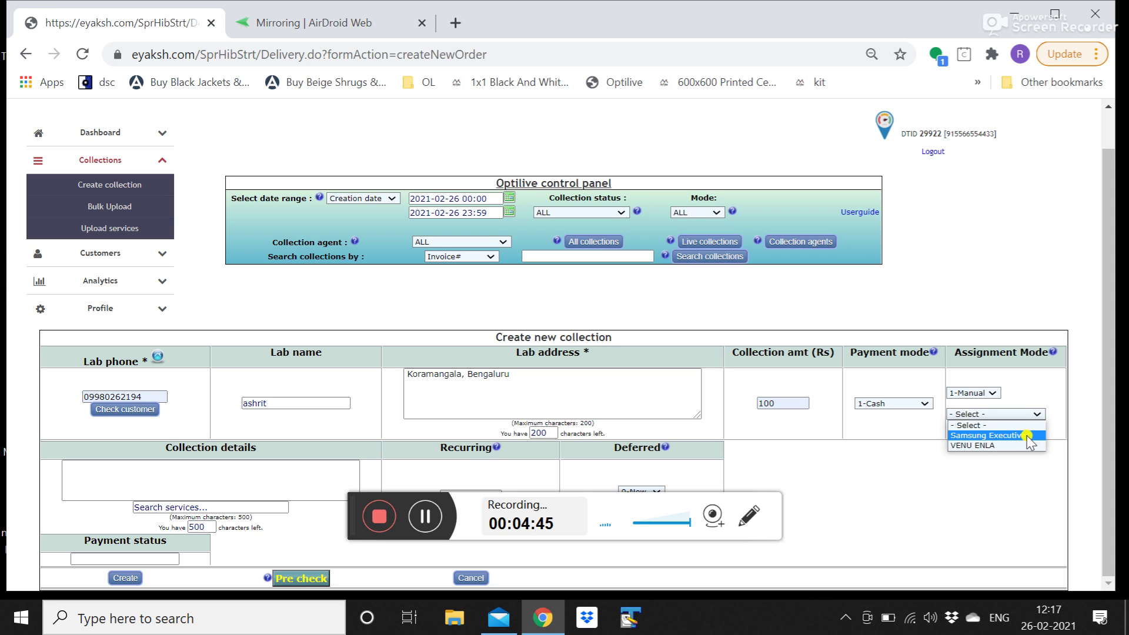
{"action": "left_click", "coordinate": [1028, 436]}
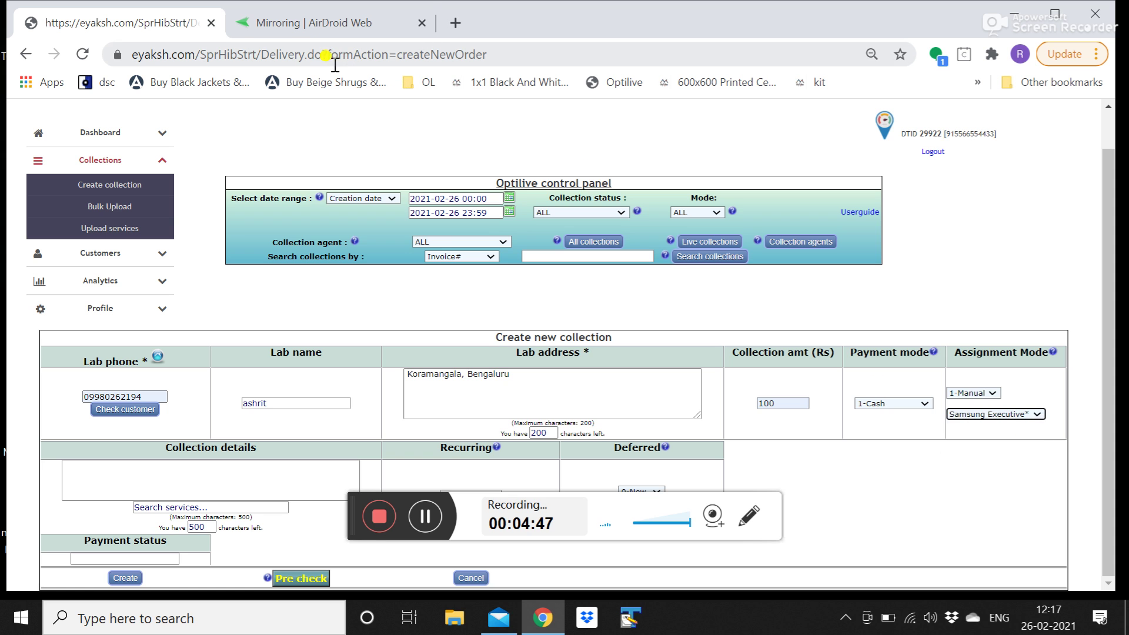
{"action": "left_click", "coordinate": [321, 28]}
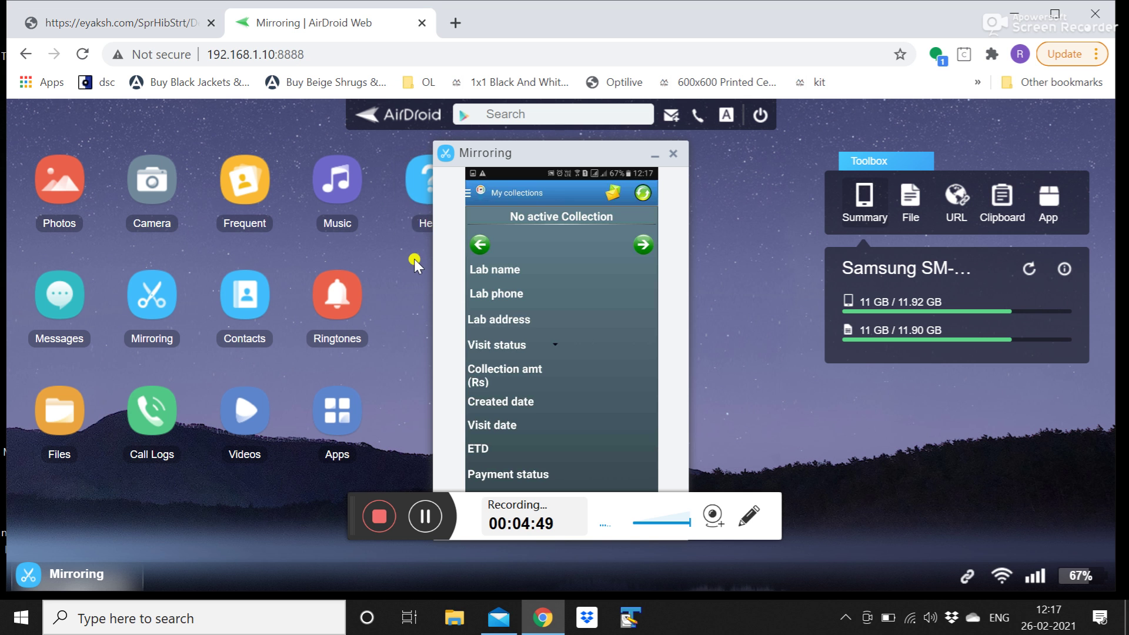
{"action": "left_click", "coordinate": [103, 22]}
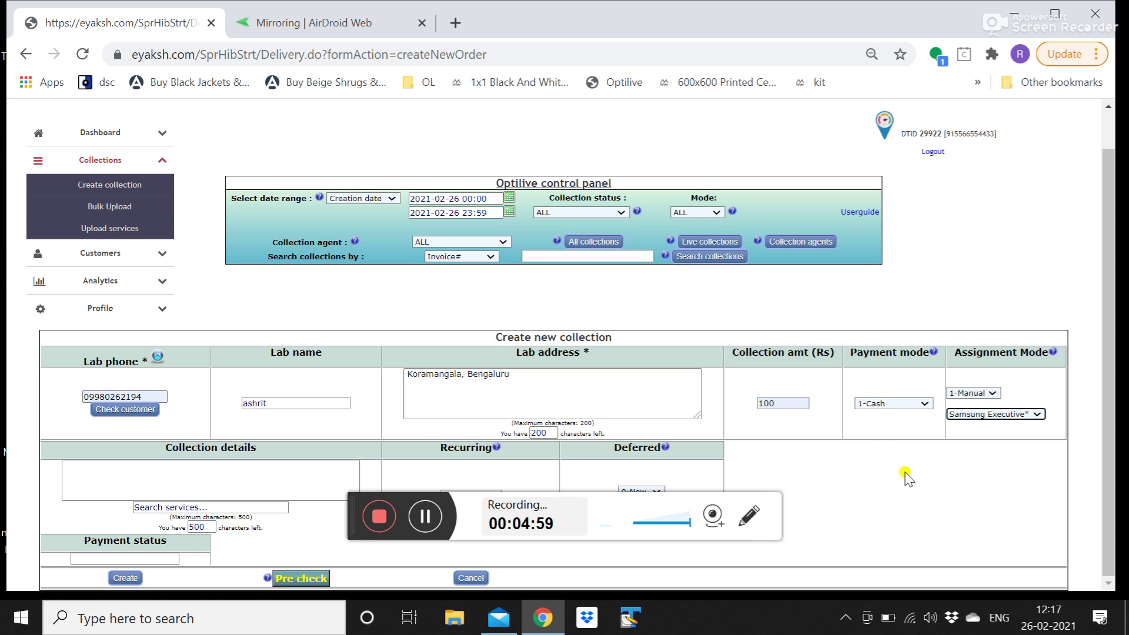
- Maximize and restore the browser window, clearing an accidental select-all along the way
{"action": "left_click", "coordinate": [660, 493]}
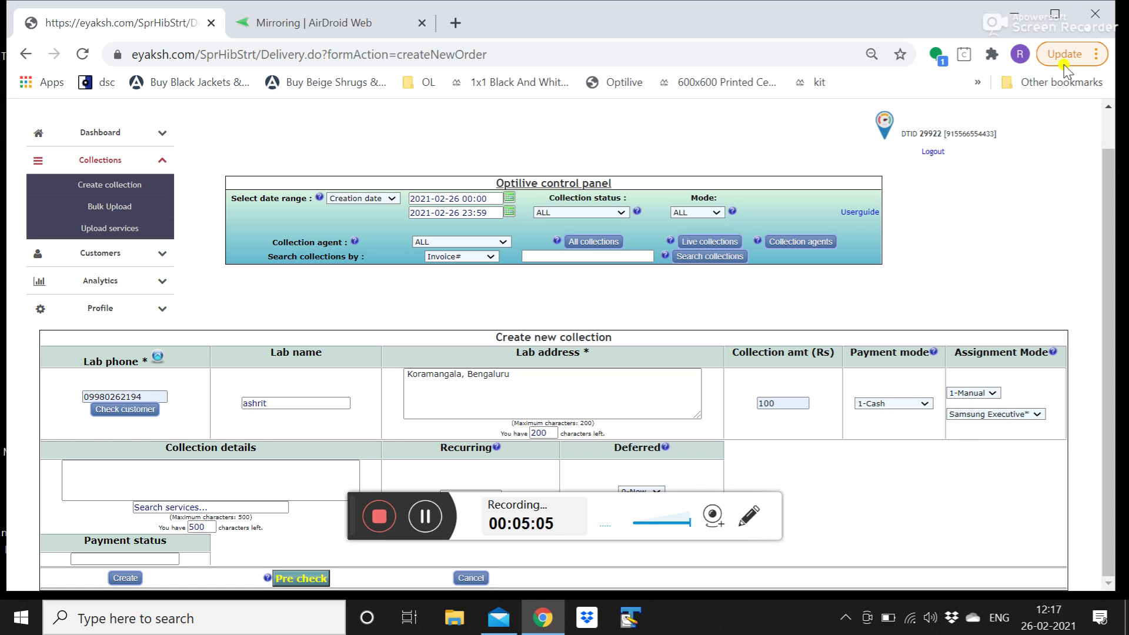
{"action": "left_click", "coordinate": [1055, 13]}
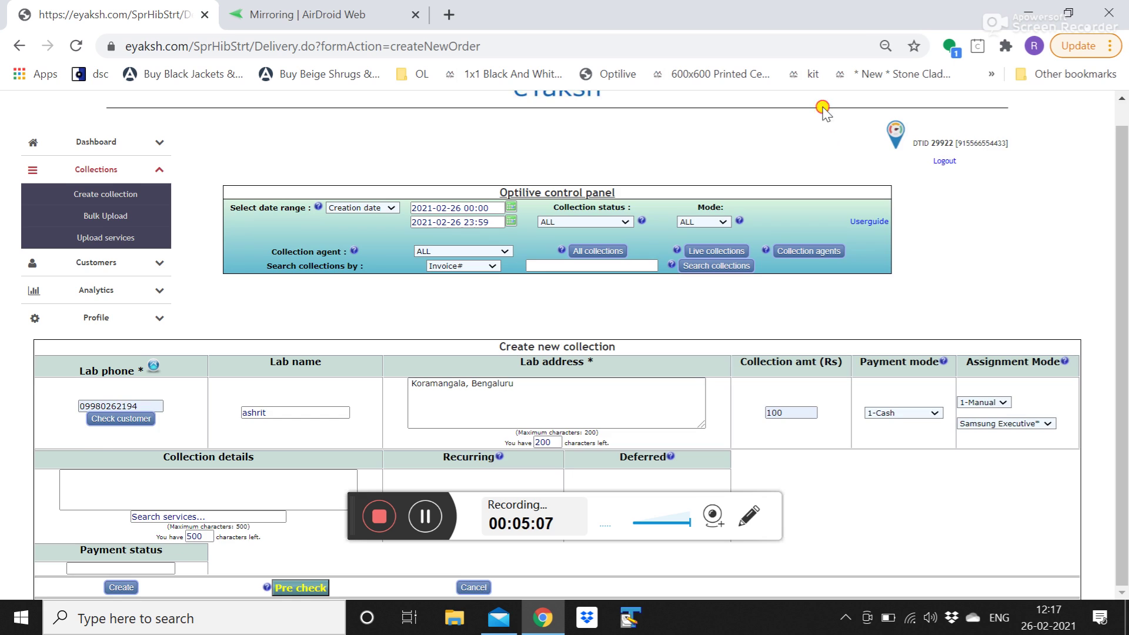
{"action": "key", "text": "ctrl+a"}
{"action": "left_click", "coordinate": [1036, 318]}
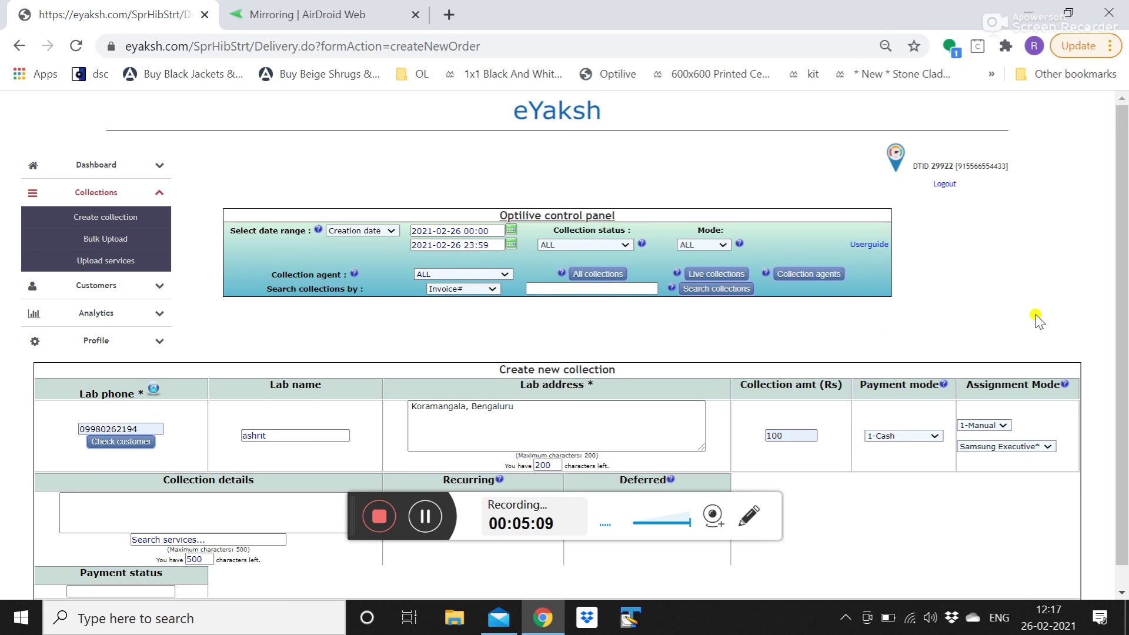
{"action": "scroll", "coordinate": [1121, 321], "scroll_direction": "down", "scroll_amount": 1}
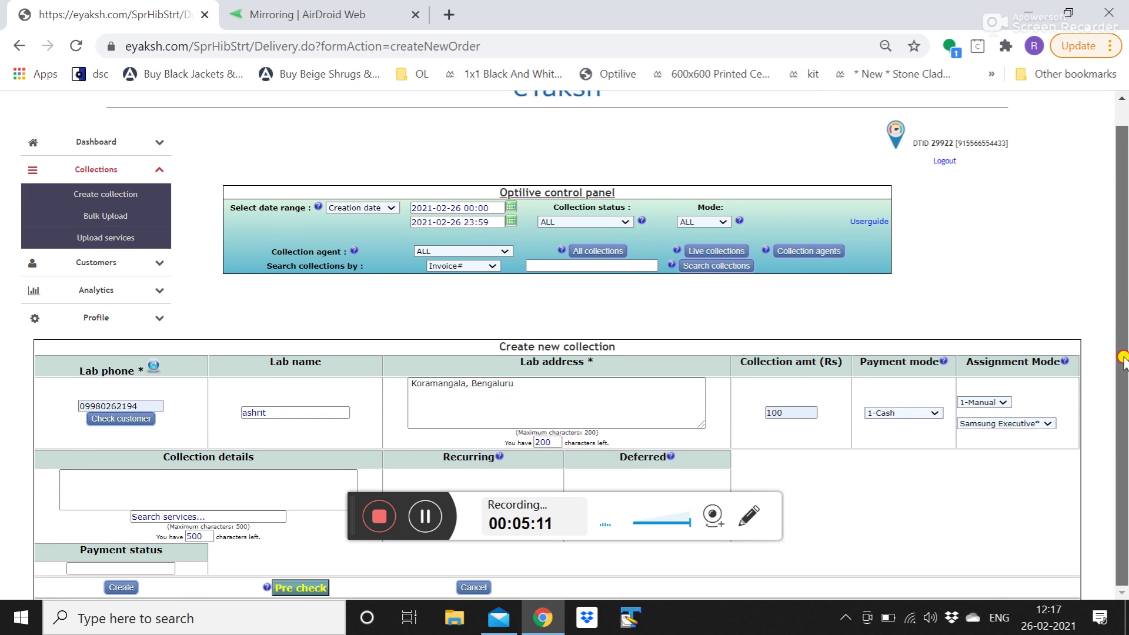
{"action": "scroll", "coordinate": [1115, 294], "scroll_direction": "up", "scroll_amount": 1}
{"action": "scroll", "coordinate": [1109, 370], "scroll_direction": "down", "scroll_amount": 1}
{"action": "scroll", "coordinate": [1109, 376], "scroll_direction": "up", "scroll_amount": 1}
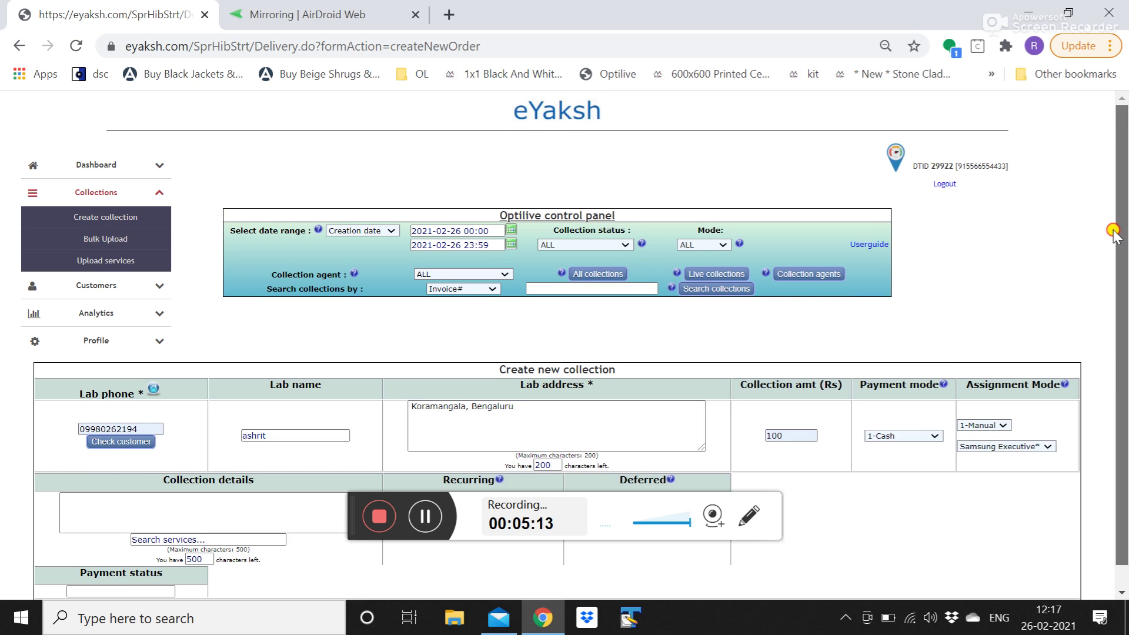
{"action": "scroll", "coordinate": [1106, 412], "scroll_direction": "down", "scroll_amount": 1}
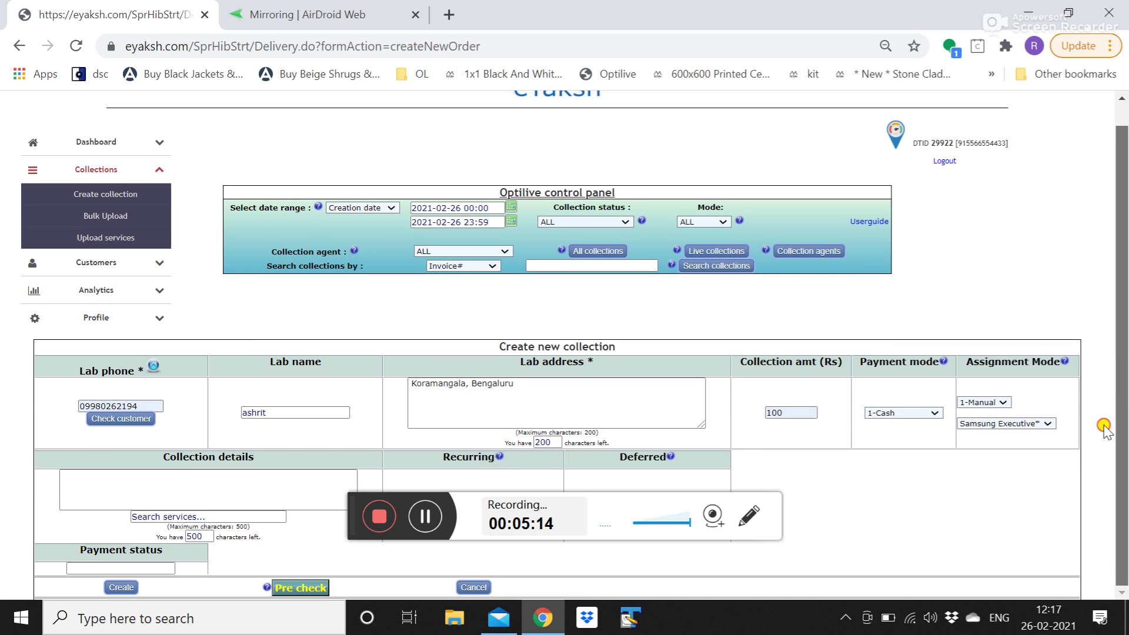
{"action": "left_click", "coordinate": [1069, 13]}
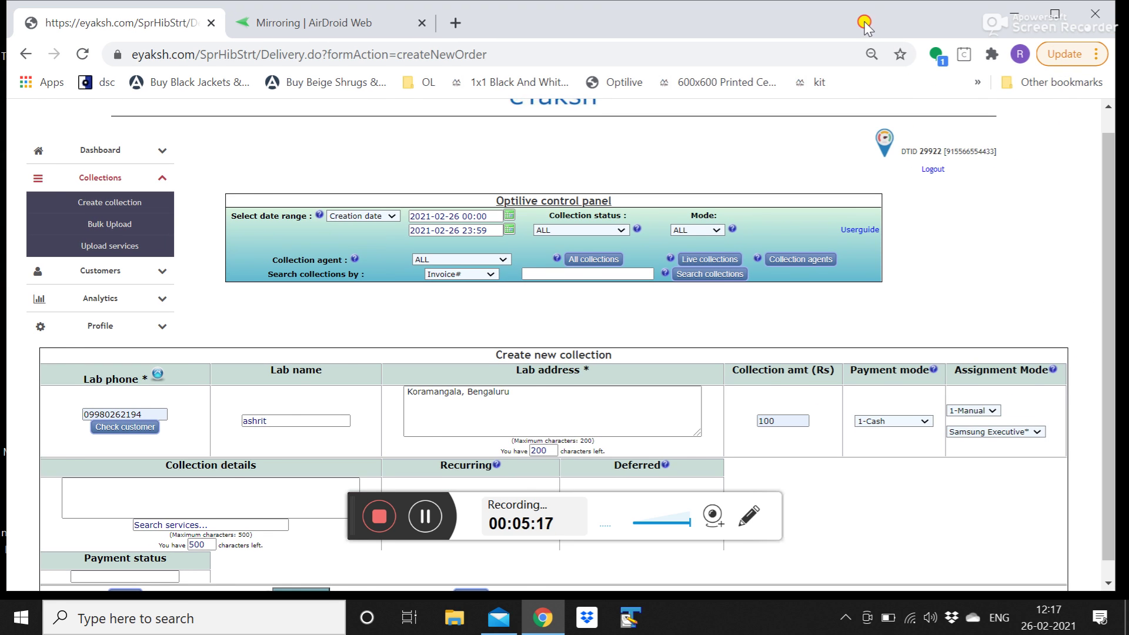
{"action": "left_click_drag", "start_coordinate": [865, 24], "coordinate": [893, 100]}
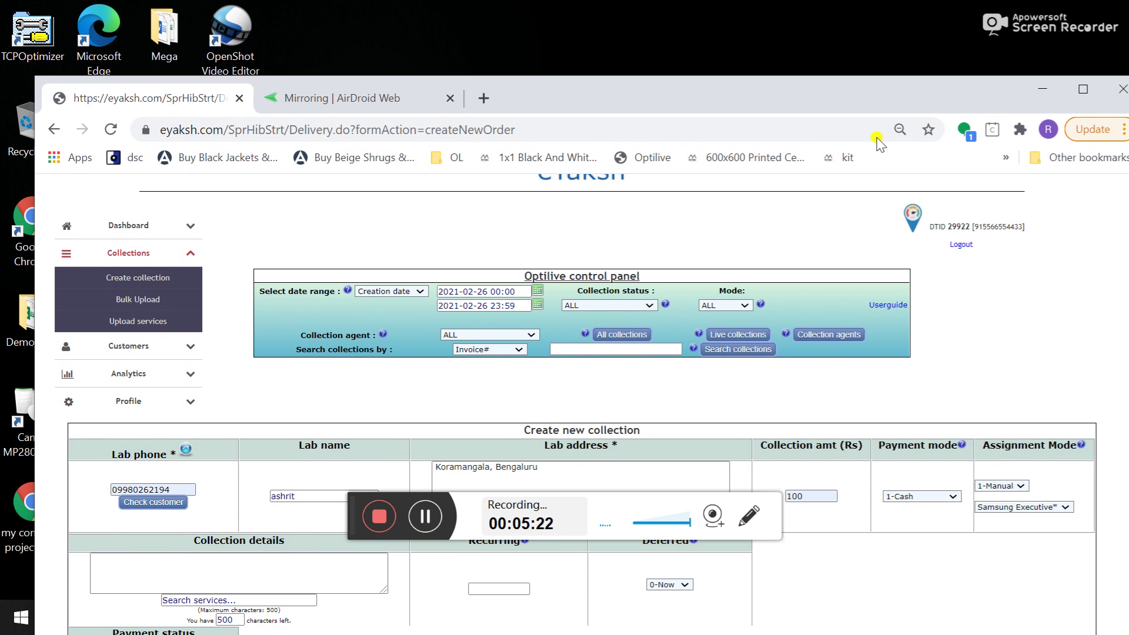
{"action": "left_click", "coordinate": [686, 586]}
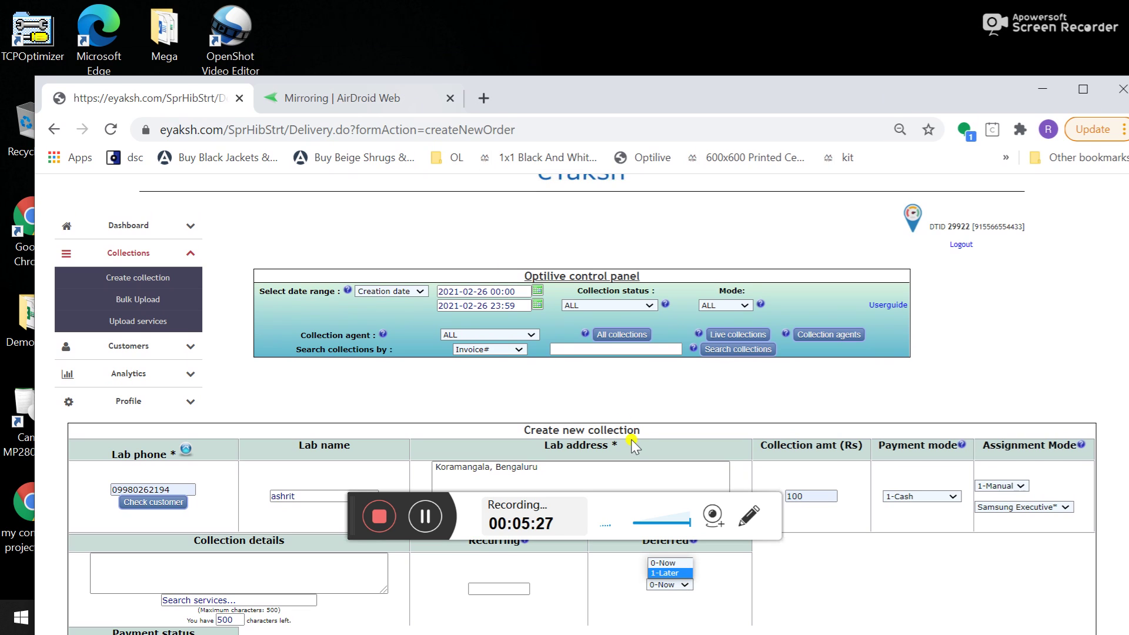
{"action": "left_click", "coordinate": [685, 585]}
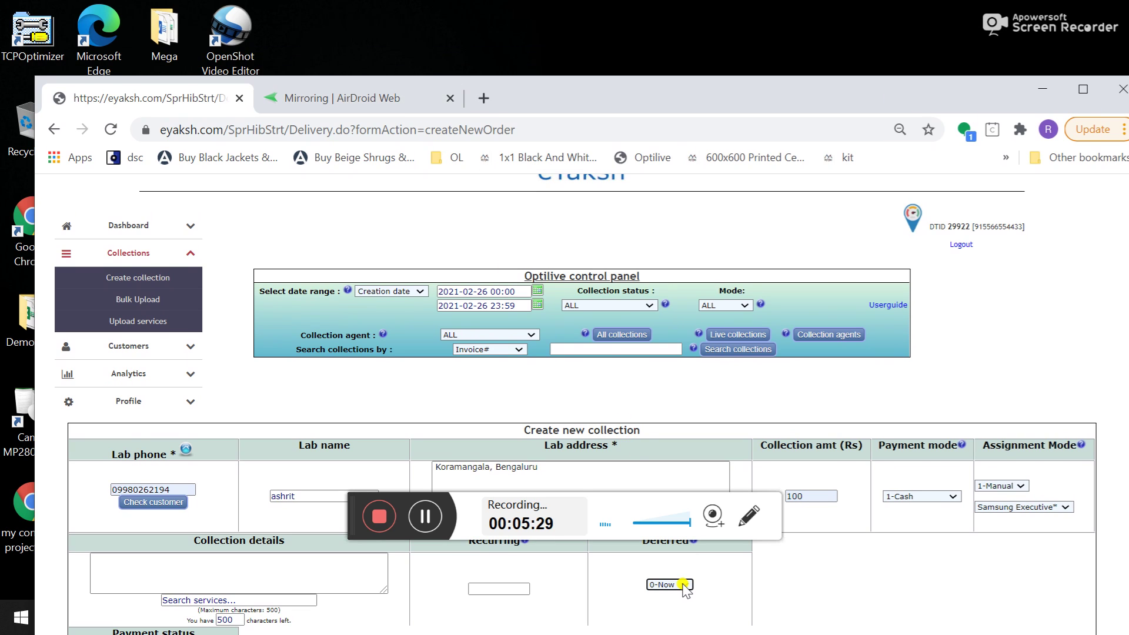
{"action": "left_click", "coordinate": [685, 586]}
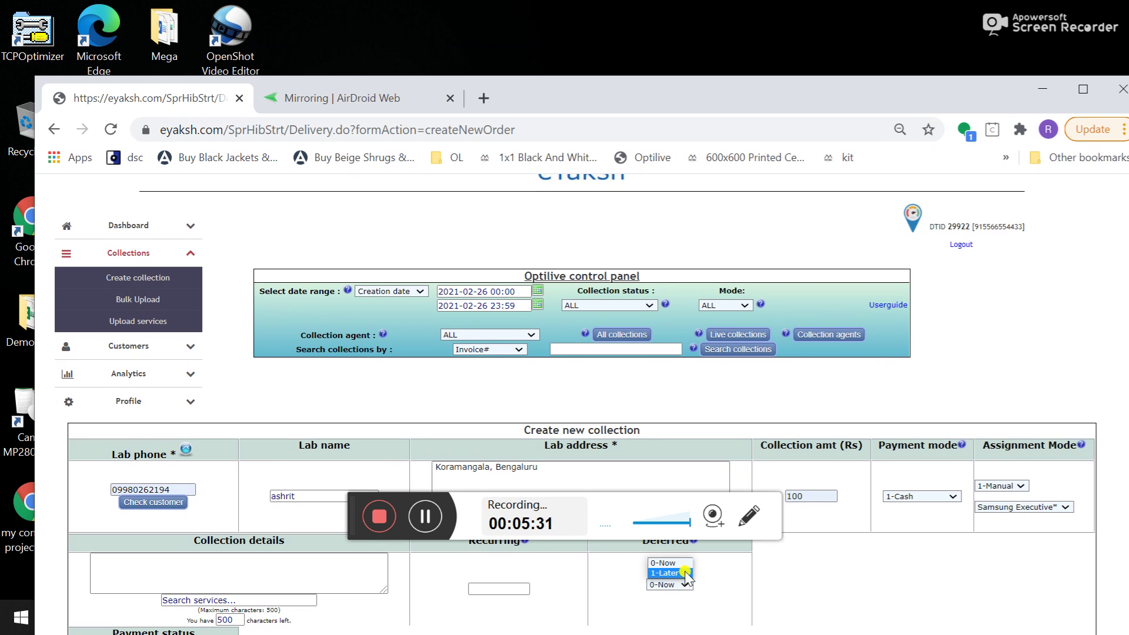
{"action": "left_click", "coordinate": [685, 573]}
{"action": "left_click", "coordinate": [612, 600]}
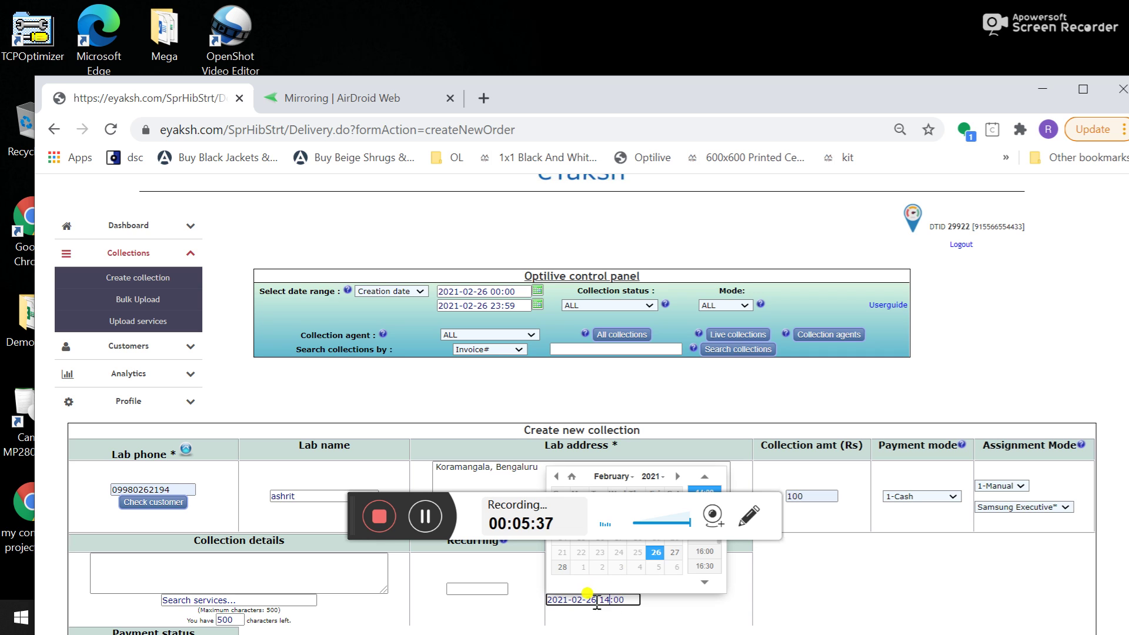
{"action": "left_click", "coordinate": [742, 614]}
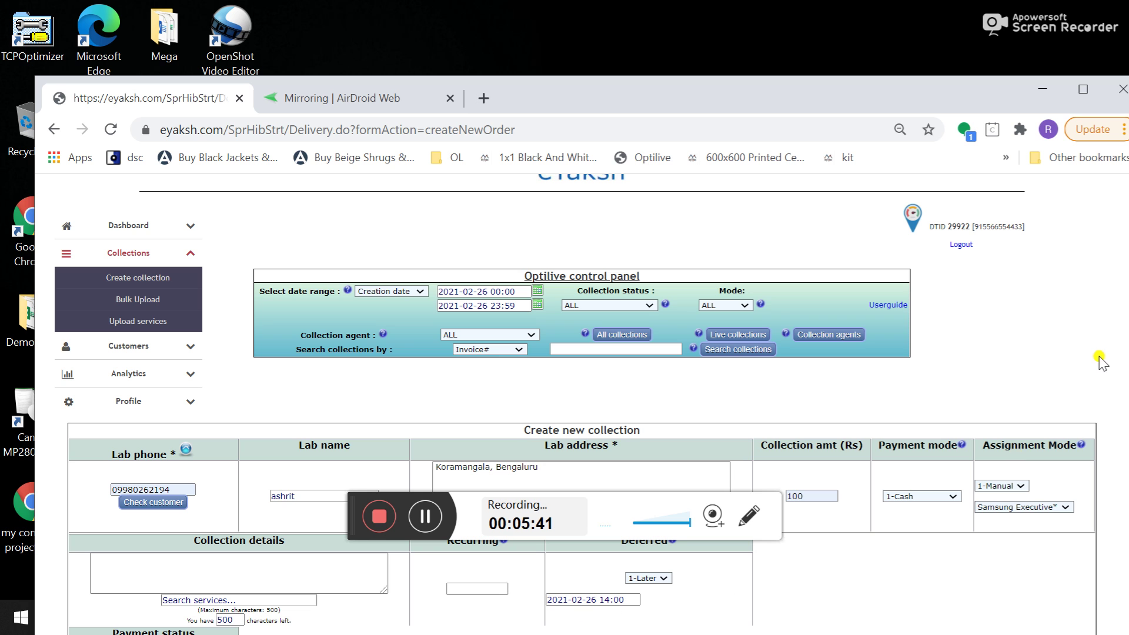
{"action": "left_click_drag", "start_coordinate": [817, 106], "coordinate": [814, 77]}
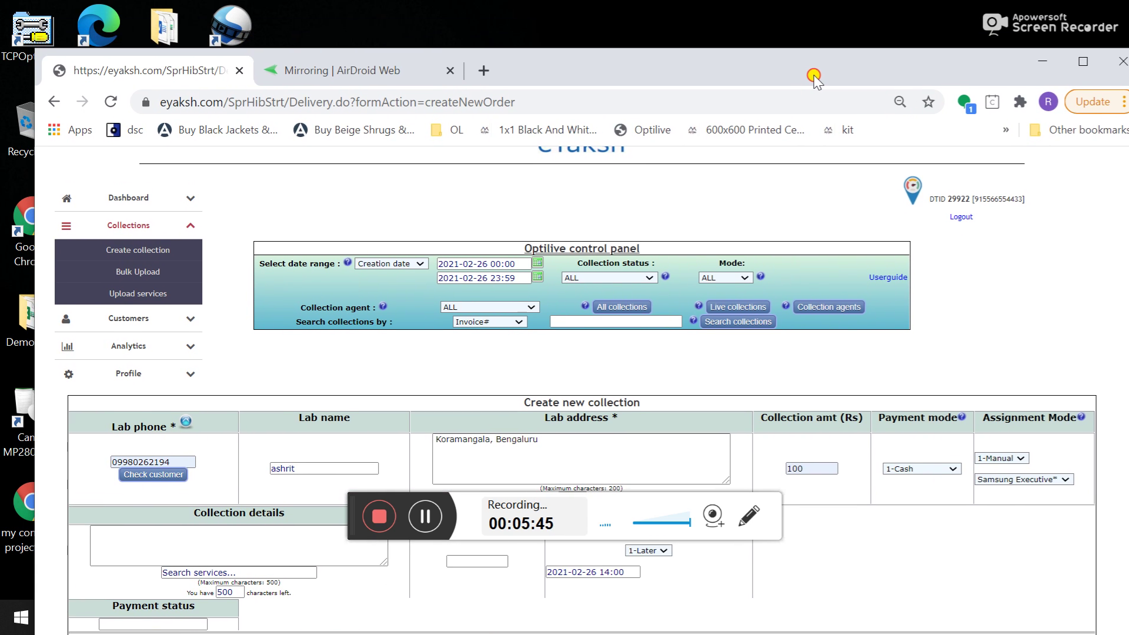
- Switch Deferred back to 0-Now and create the collection for Samsung Executive
{"action": "left_click", "coordinate": [663, 552]}
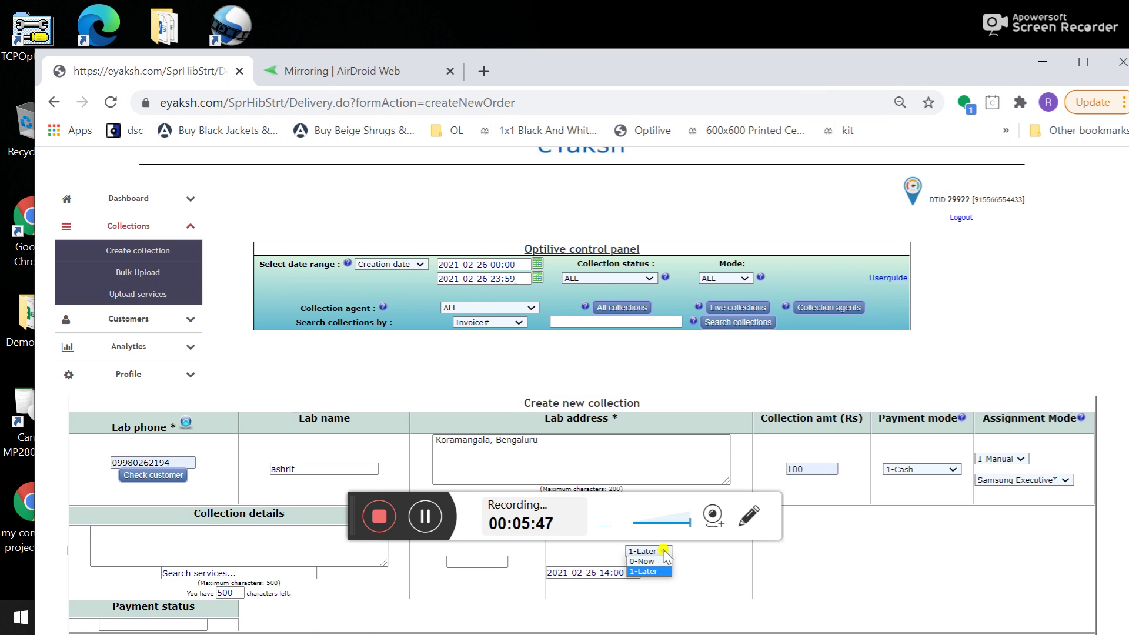
{"action": "left_click", "coordinate": [653, 566]}
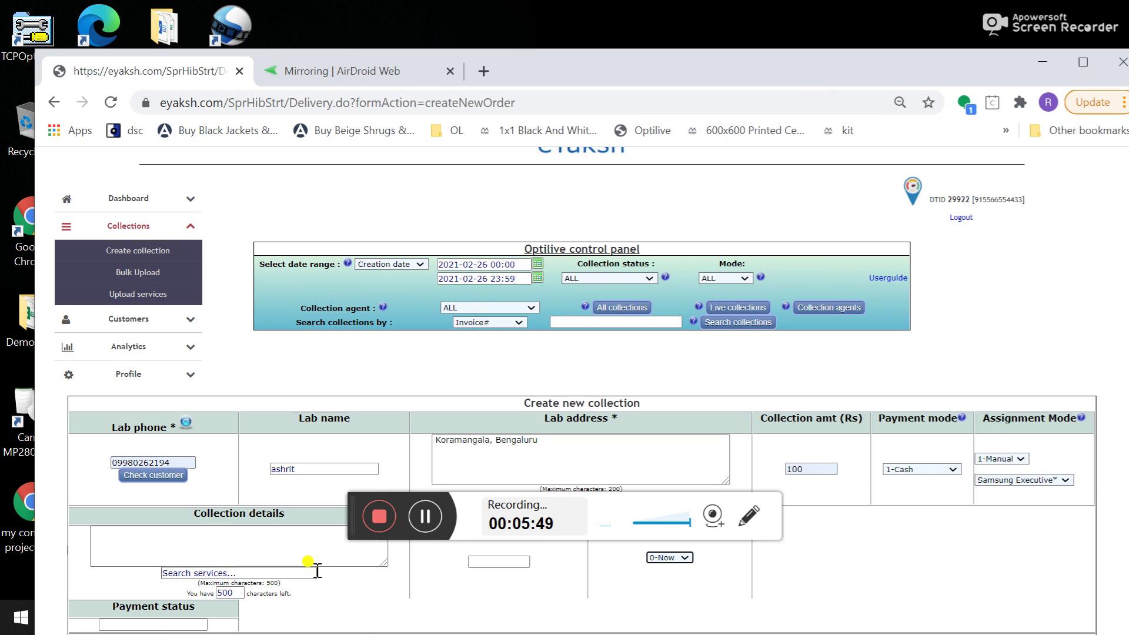
{"action": "left_click_drag", "start_coordinate": [560, 74], "coordinate": [533, 1]}
{"action": "left_click", "coordinate": [121, 587]}
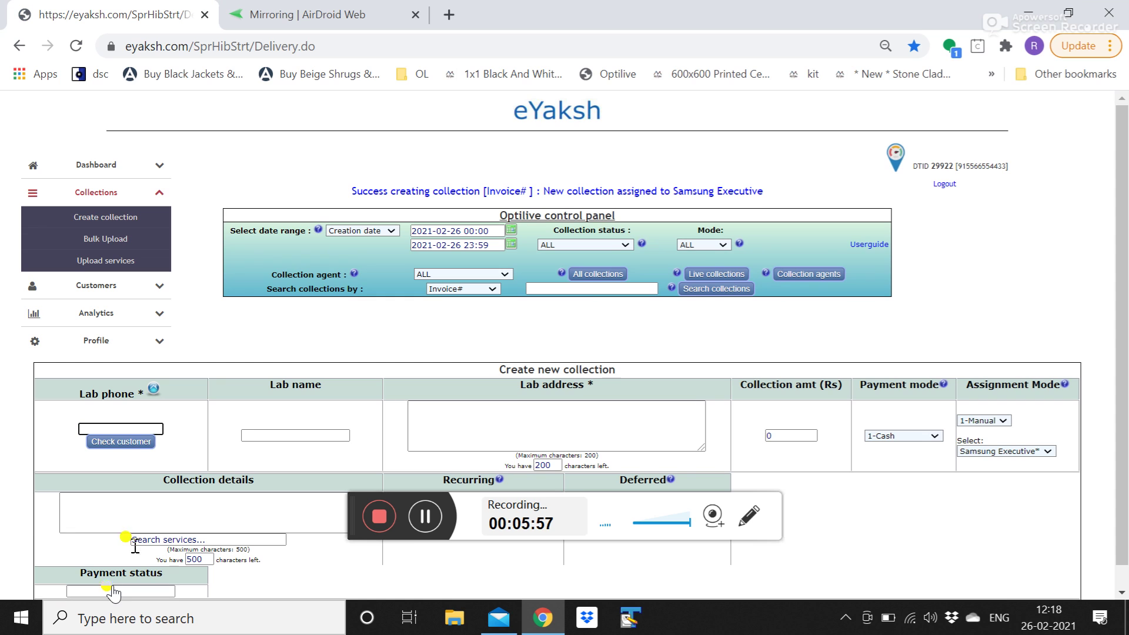
- On the mirrored phone, open Capture Image for the assigned collection
{"action": "left_click", "coordinate": [298, 13]}
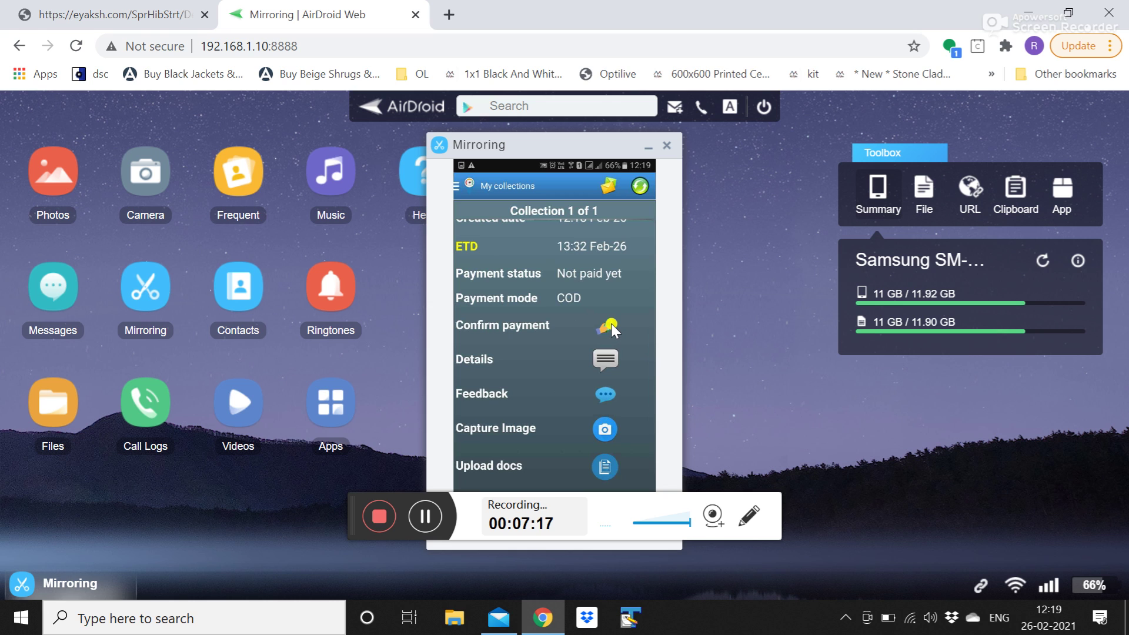
{"action": "left_click", "coordinate": [621, 440]}
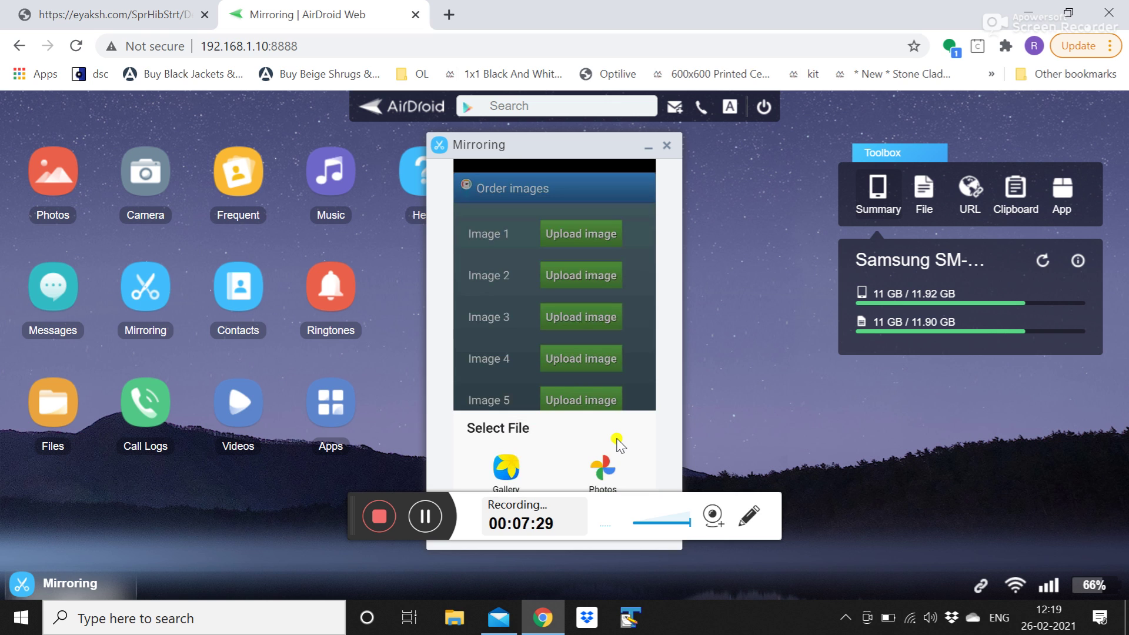
- Upload a Photos screenshot as Image 1 of the order
{"action": "right_click", "coordinate": [617, 444]}
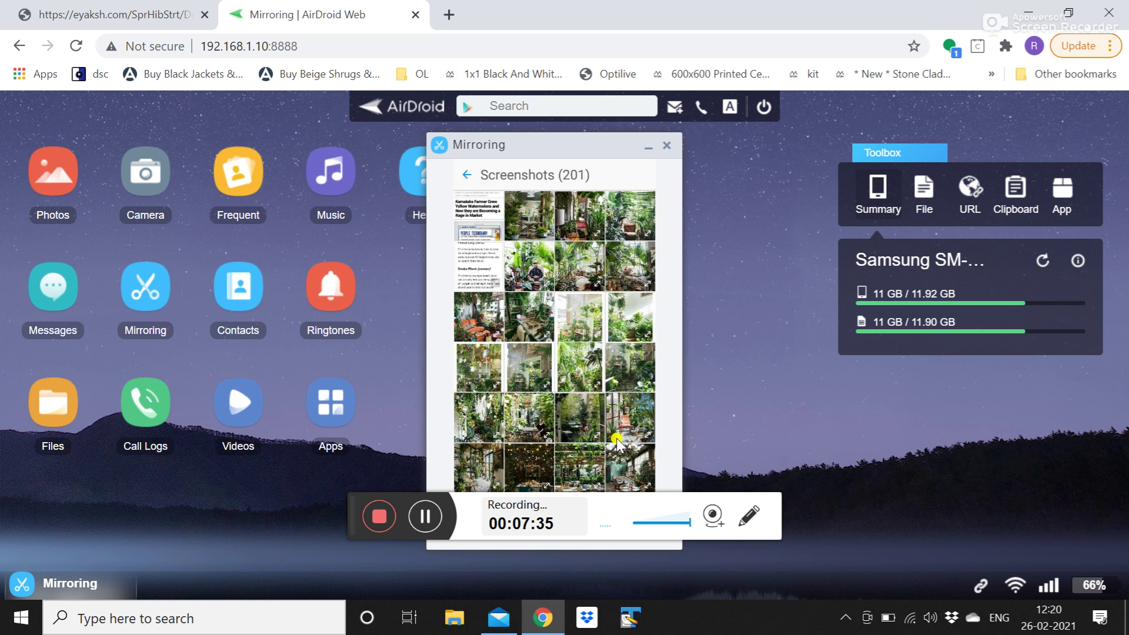
{"action": "left_click", "coordinate": [617, 441]}
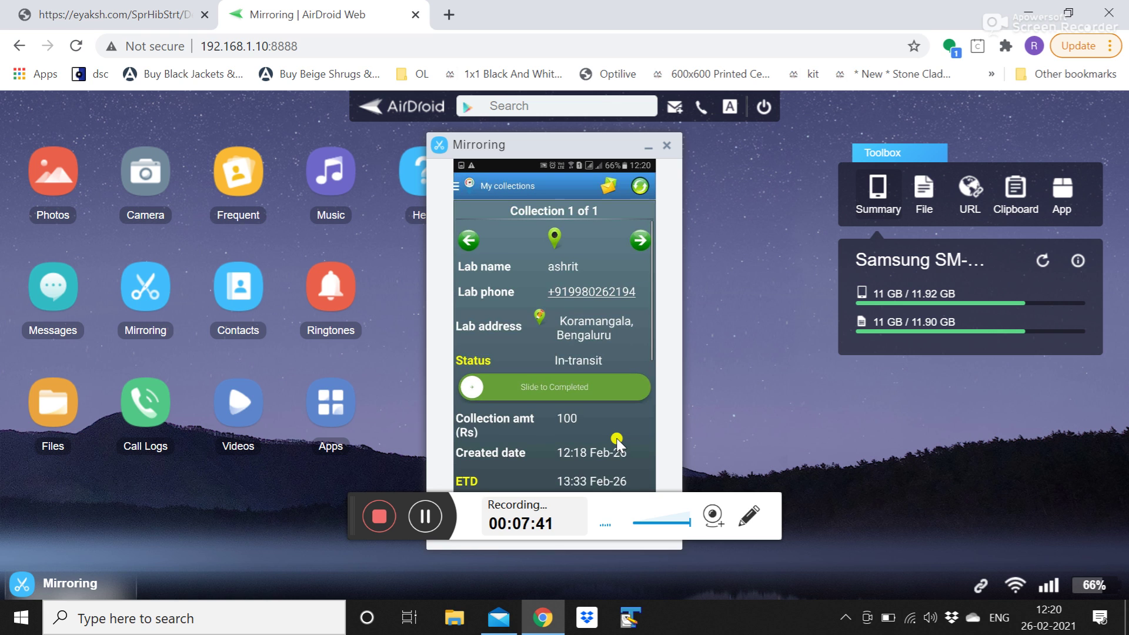
{"action": "scroll", "coordinate": [616, 439], "scroll_direction": "down", "scroll_amount": 5}
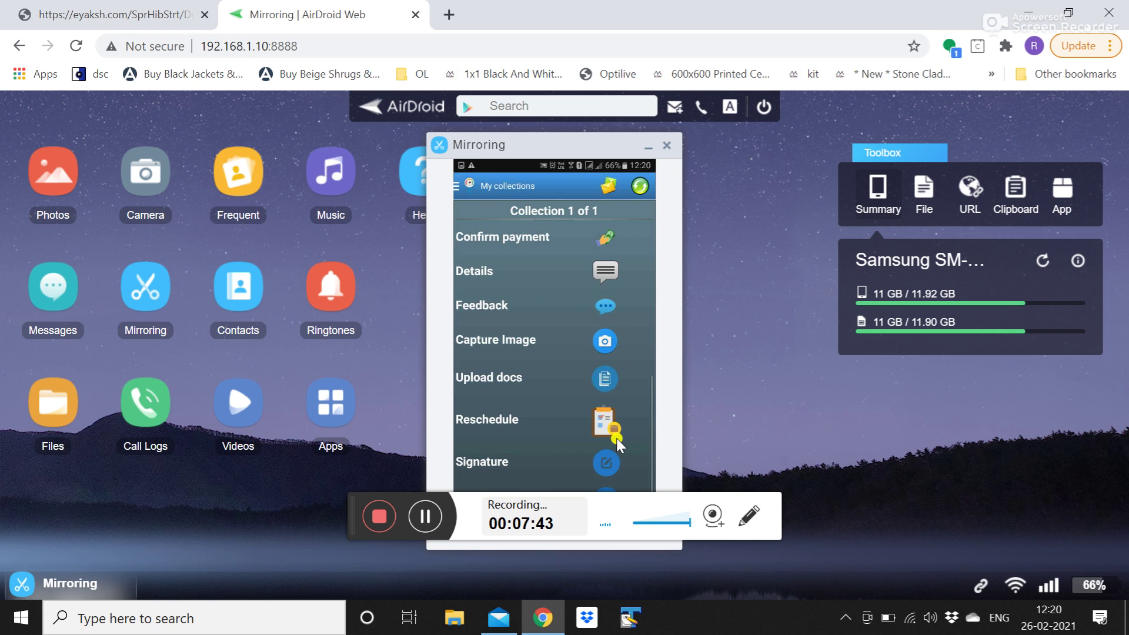
{"action": "left_click", "coordinate": [617, 439]}
- Begin confirming the 100 Rs payment on the phone up to the OTP request, then return to eYaksh
{"action": "scroll", "coordinate": [523, 322], "scroll_direction": "up", "scroll_amount": 3}
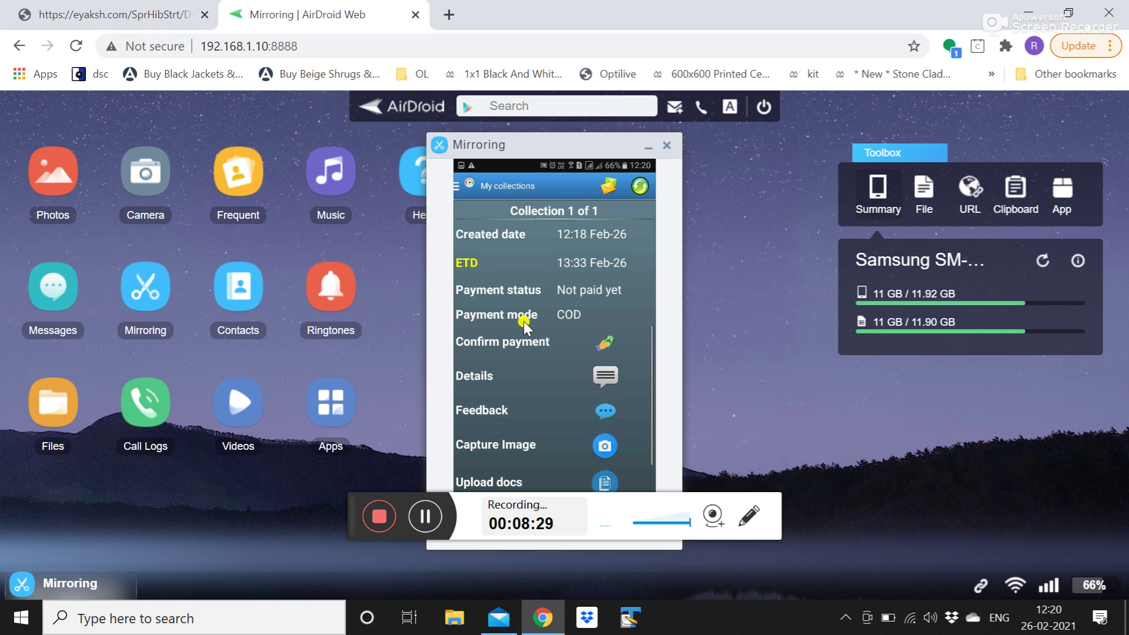
{"action": "left_click", "coordinate": [524, 323]}
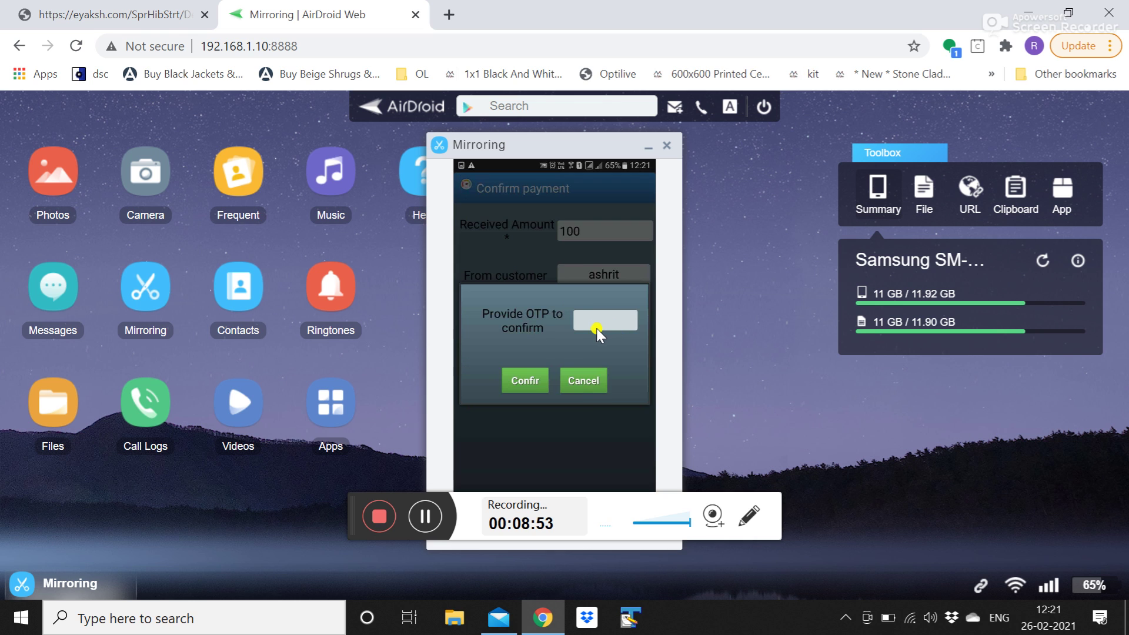
{"action": "left_click", "coordinate": [116, 16]}
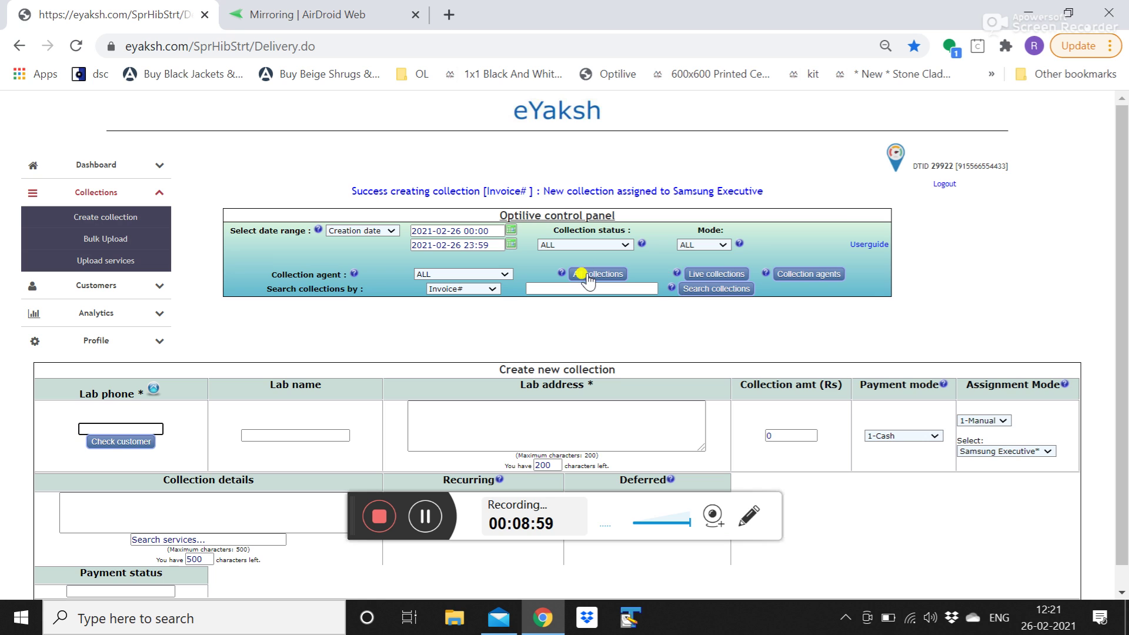
- Show live collections, listing the collection as 3 IN-TRANSIT, 100 Rs cash, with its Img1 preview
{"action": "left_click", "coordinate": [709, 277]}
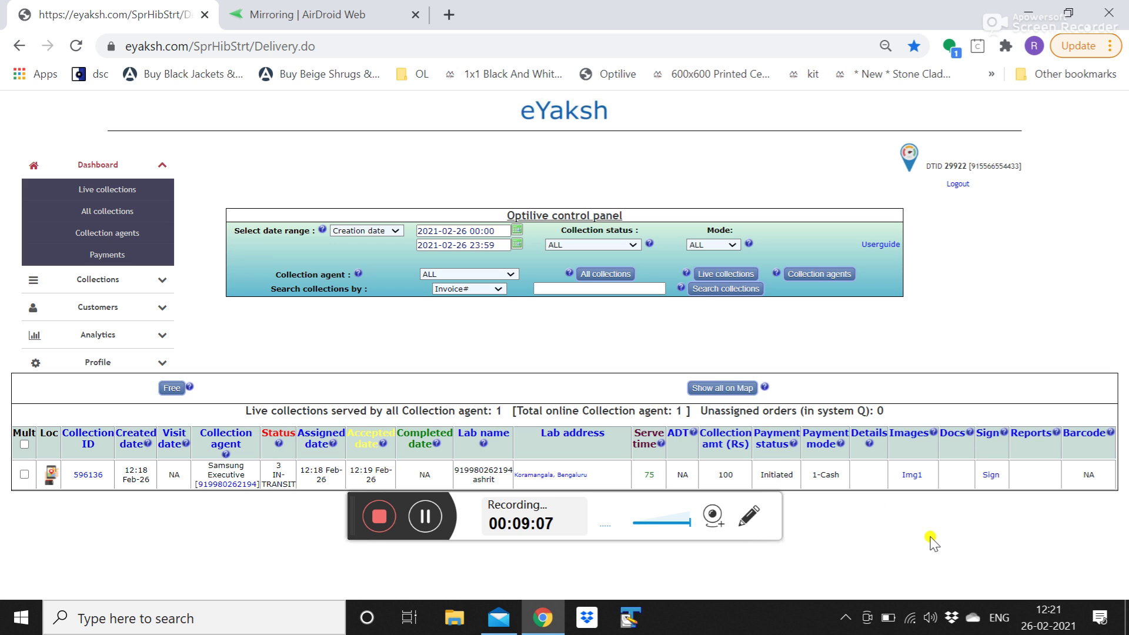
{"action": "mouse_move", "coordinate": [915, 479]}
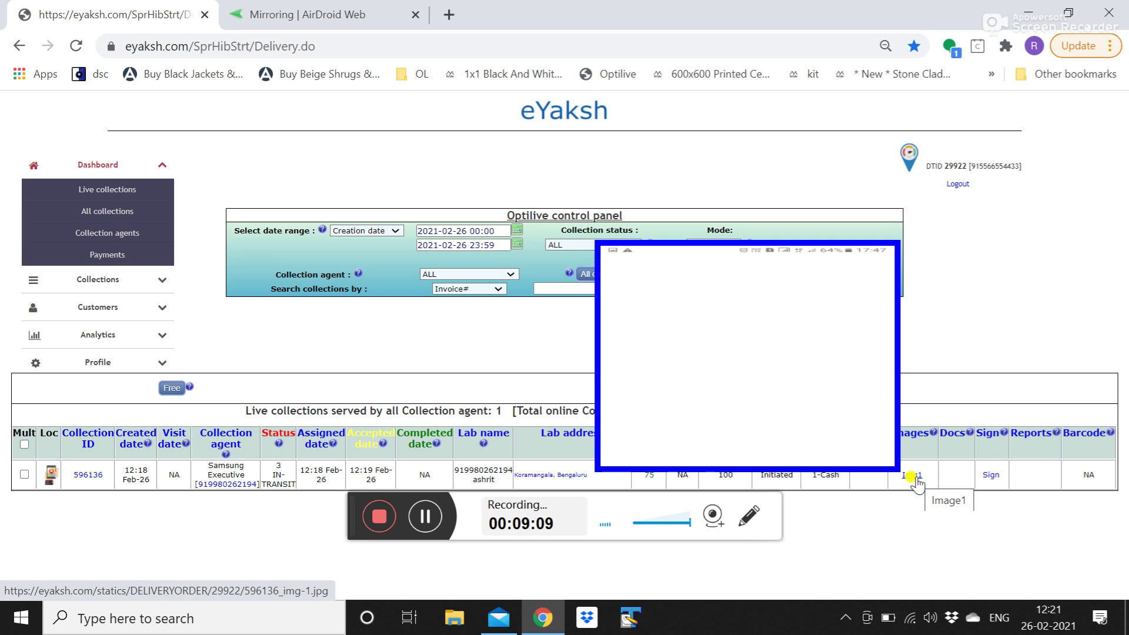
{"action": "mouse_move", "coordinate": [992, 477]}
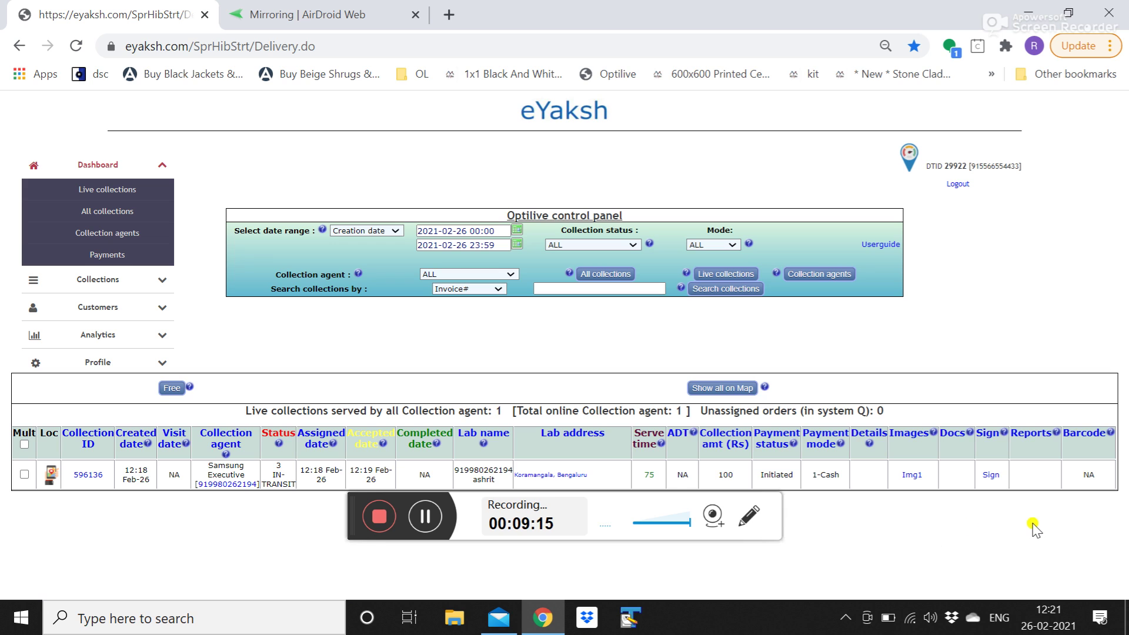
{"action": "left_click", "coordinate": [52, 476]}
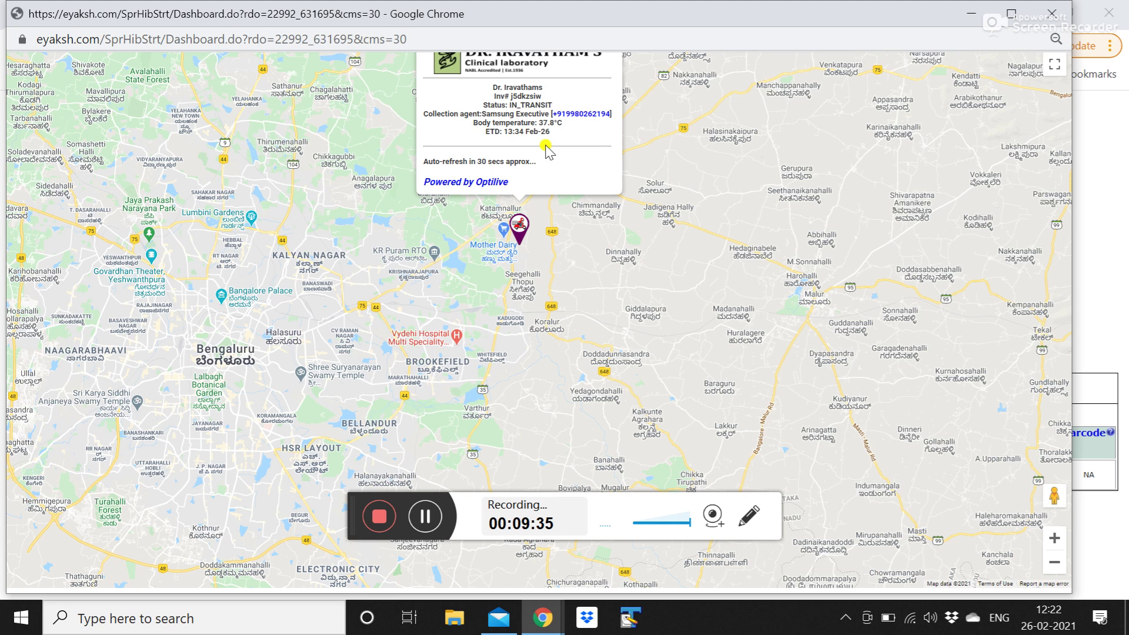
{"action": "left_click", "coordinate": [1057, 13]}
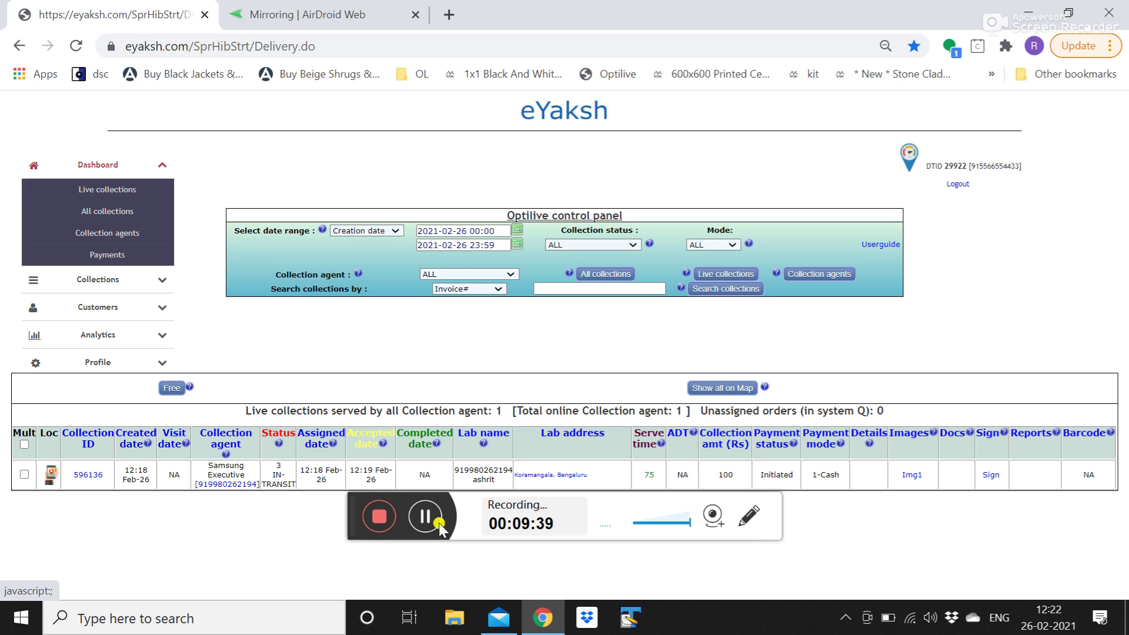
- On the mirrored phone, confirm the payment using the OTP from the AX-OPTLVE SMS
{"action": "left_click", "coordinate": [311, 18]}
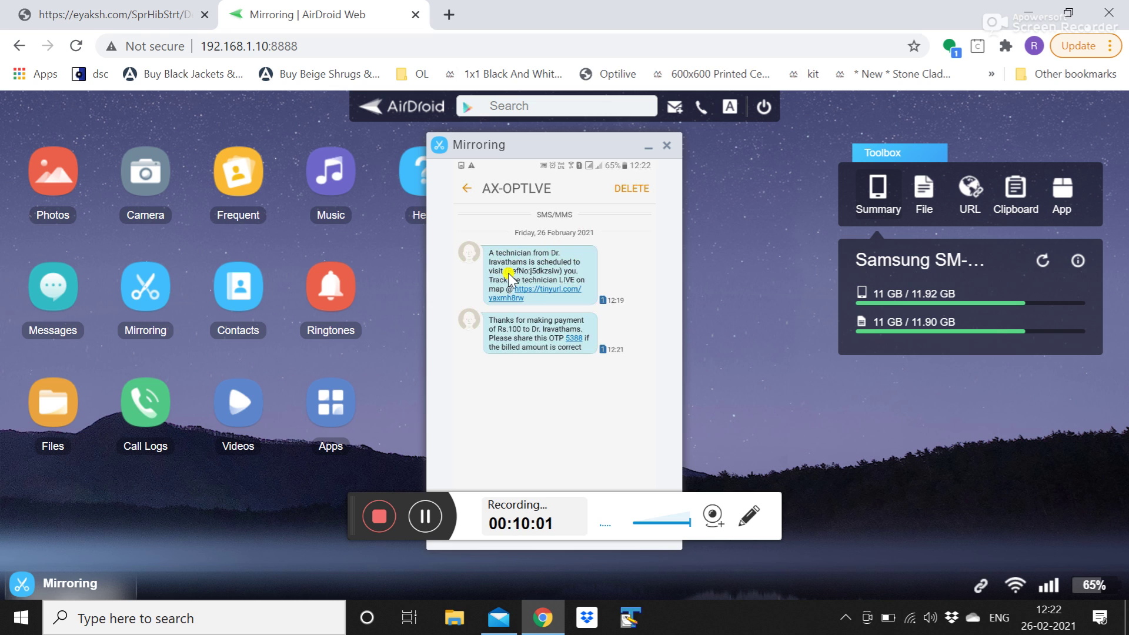
{"action": "left_click", "coordinate": [546, 298]}
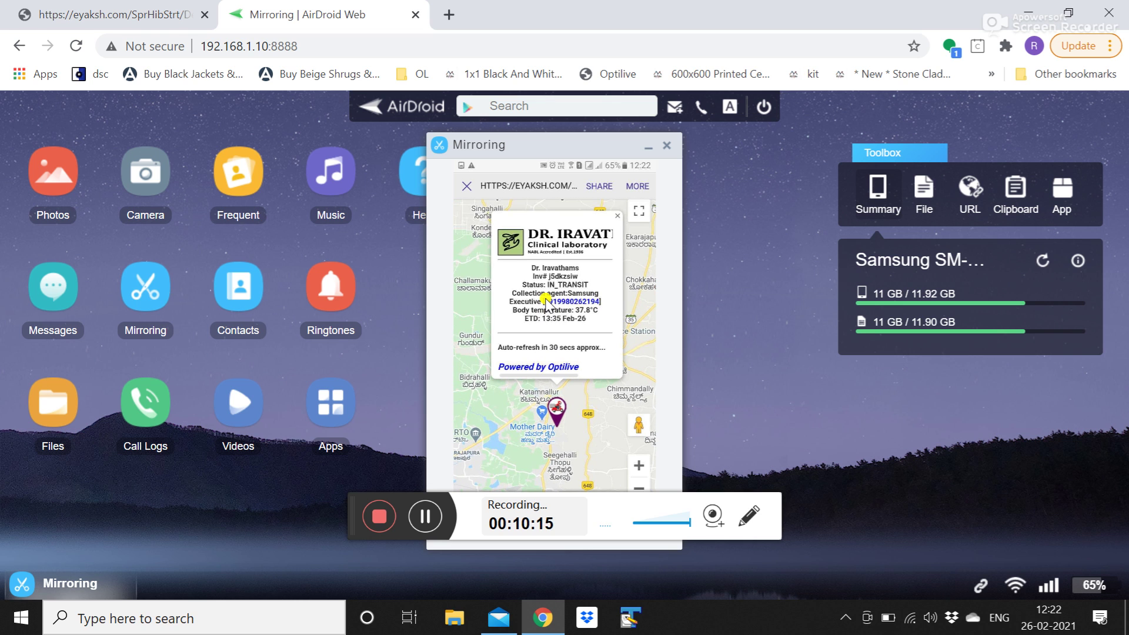
{"action": "right_click", "coordinate": [546, 301]}
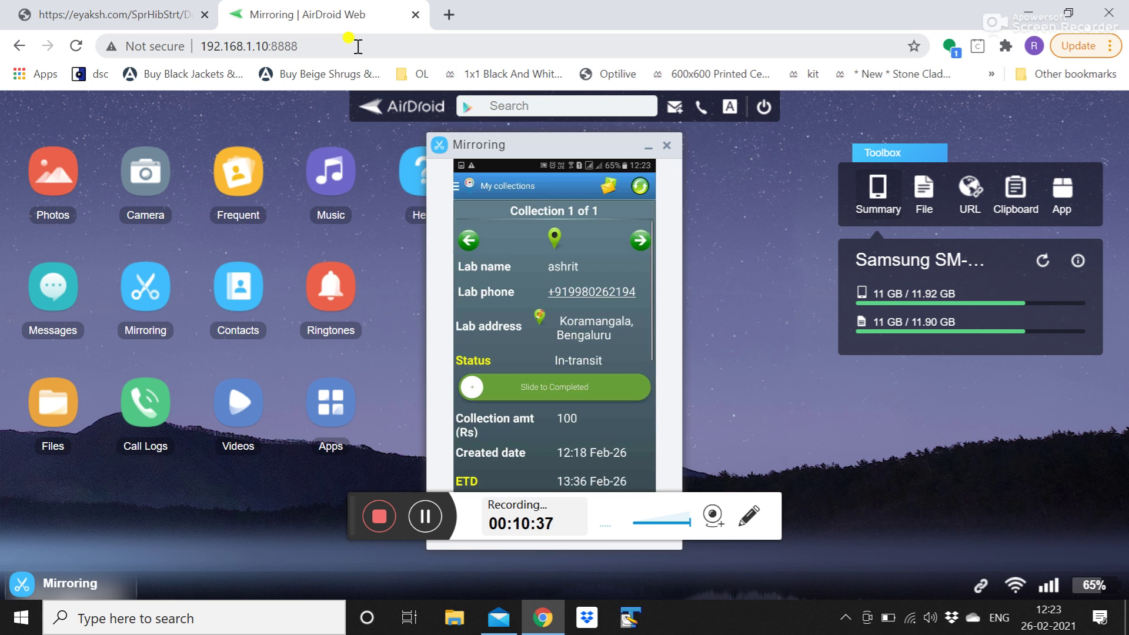
- Reload the eYaksh live collections table so the collection's payment reads Paid
{"action": "left_click", "coordinate": [94, 14]}
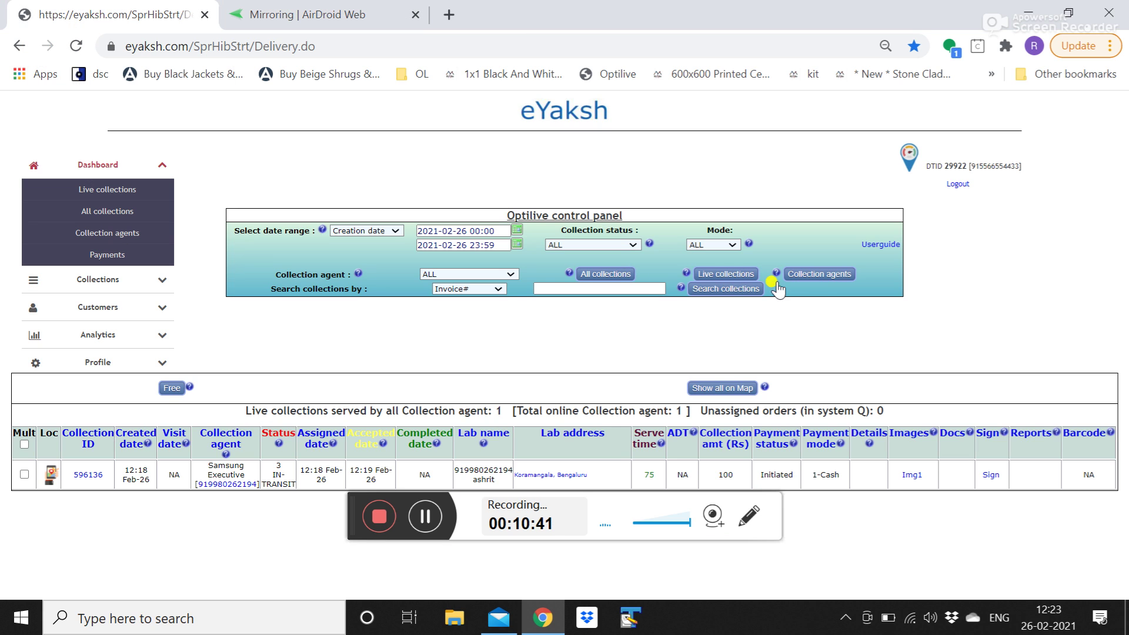
{"action": "left_click", "coordinate": [715, 278]}
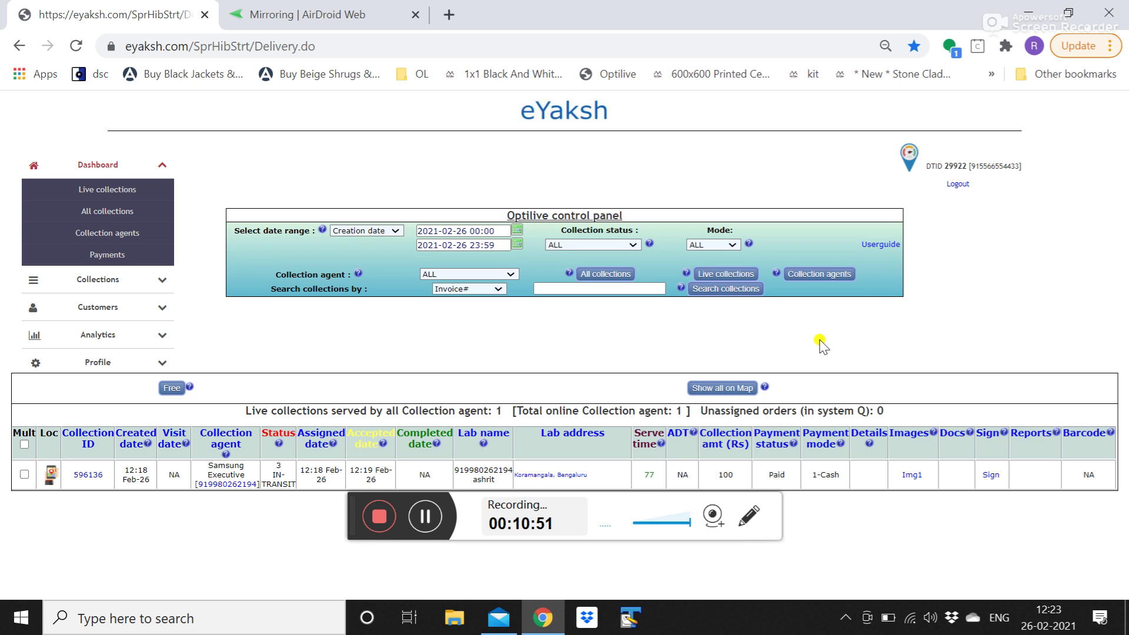
- Mark the collection Completed on the mirrored phone, then return to the eYaksh portal
{"action": "left_click", "coordinate": [277, 16]}
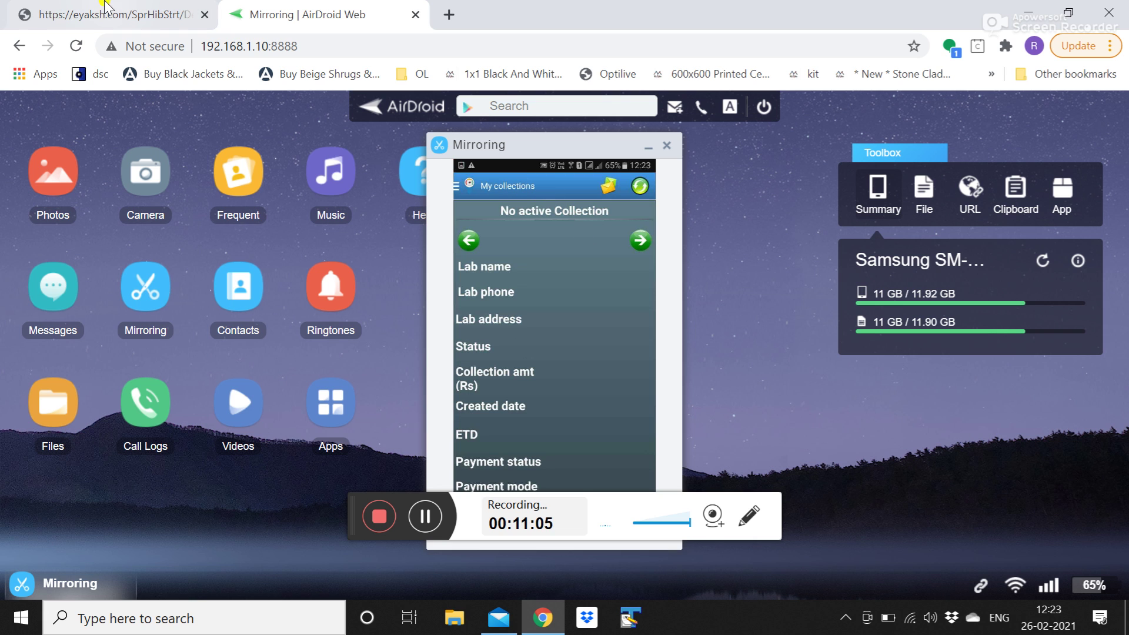
{"action": "left_click", "coordinate": [93, 13]}
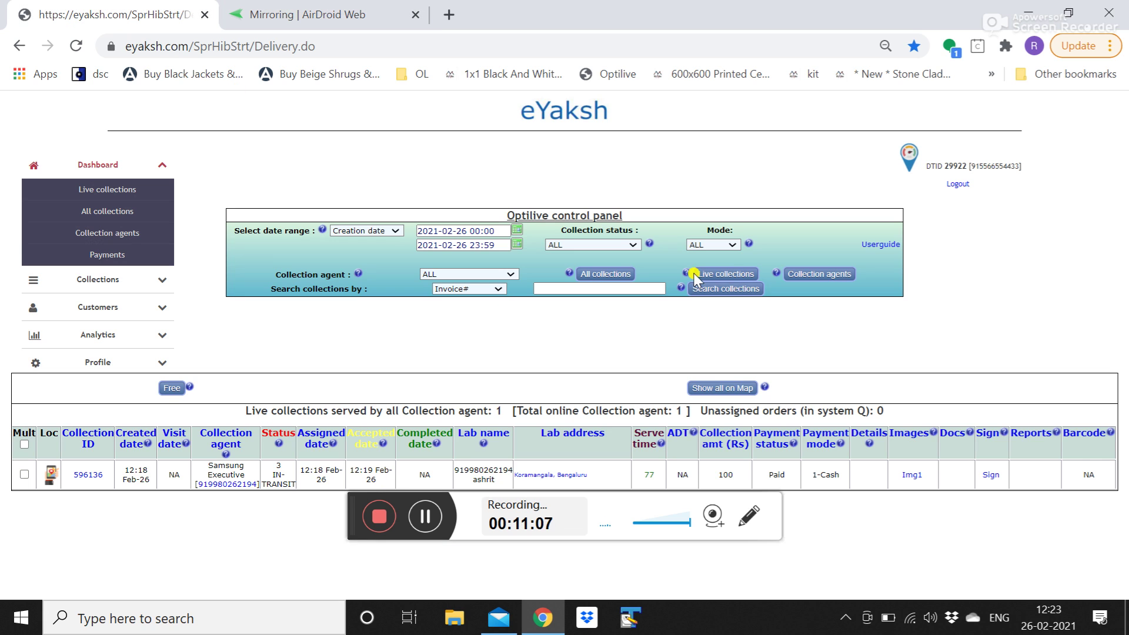
- Refresh live collections to confirm none remain, then list all collections in the date range
{"action": "left_click", "coordinate": [727, 275]}
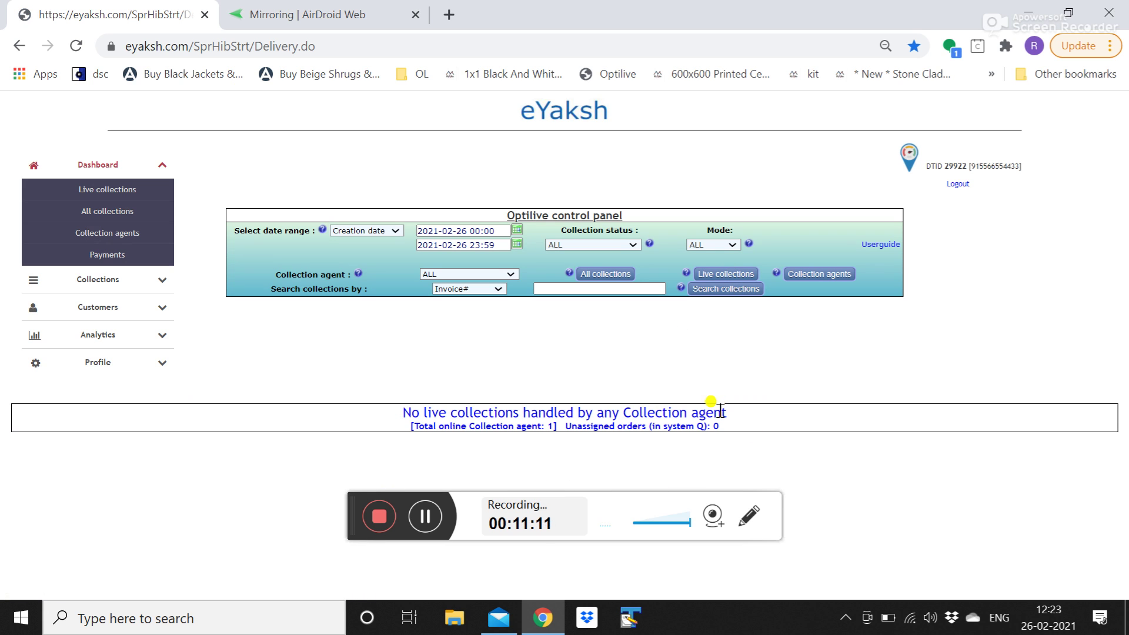
{"action": "left_click", "coordinate": [616, 274]}
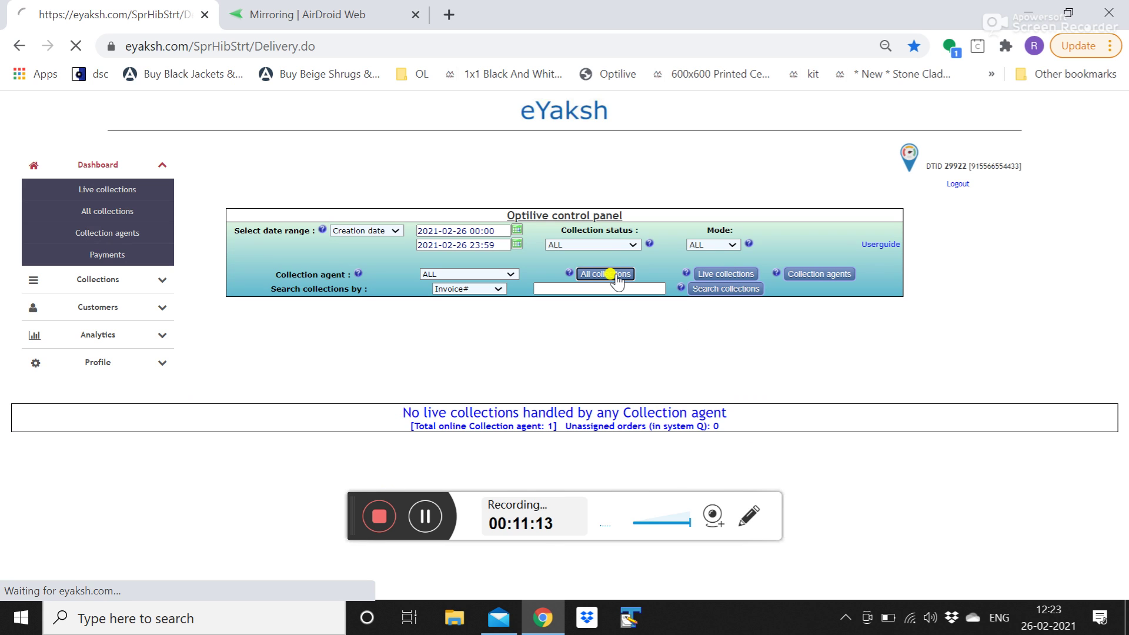